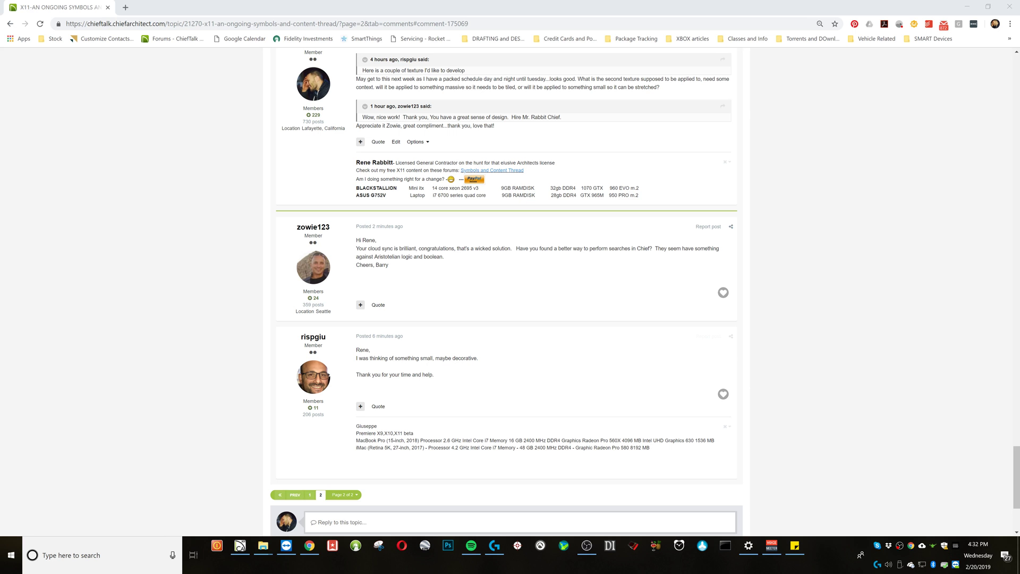
# - Switch to Chief Architect and look at the RABS DESKTOP and RABS LAPTOP folders in the user catalog
pyautogui.click(966, 6)
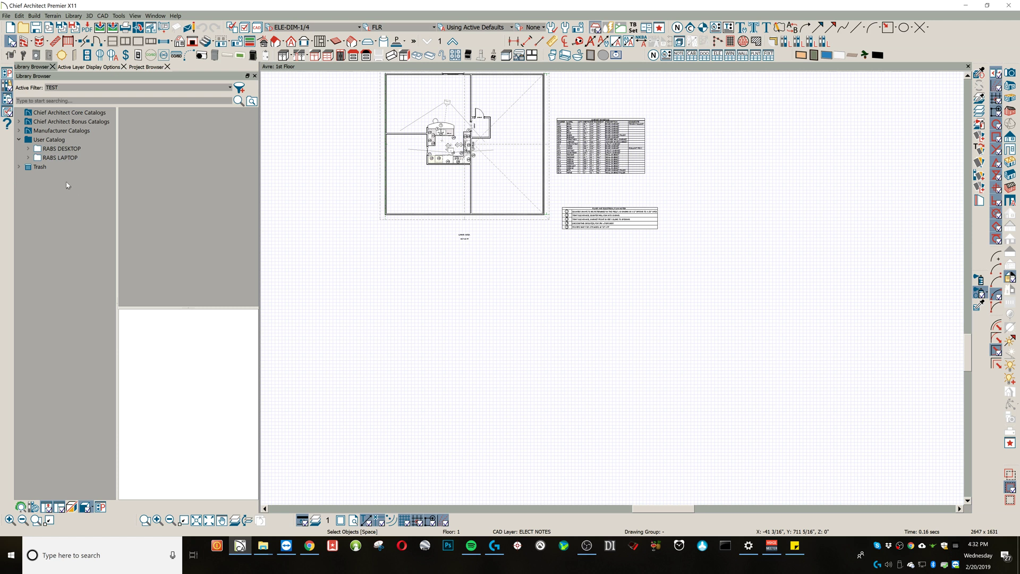
pyautogui.click(28, 158)
pyautogui.click(28, 158)
pyautogui.click(29, 150)
pyautogui.click(29, 149)
pyautogui.click(30, 150)
pyautogui.click(30, 149)
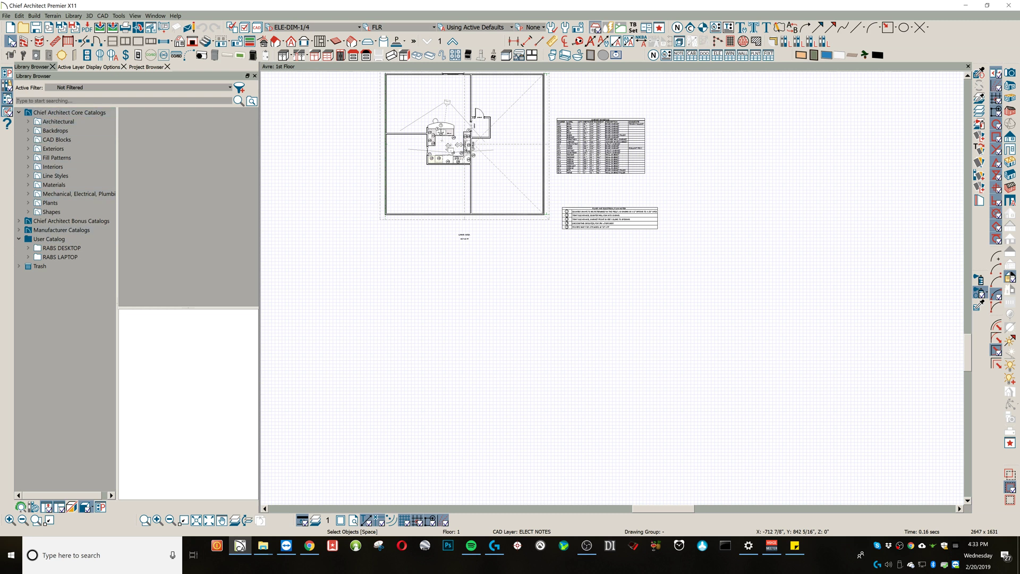
# - Search the unfiltered library for "SMYTHSYSTEM" and preview the SmythSystem Cascade item
pyautogui.write('SMYTHSYSTEM')
pyautogui.press('Return')
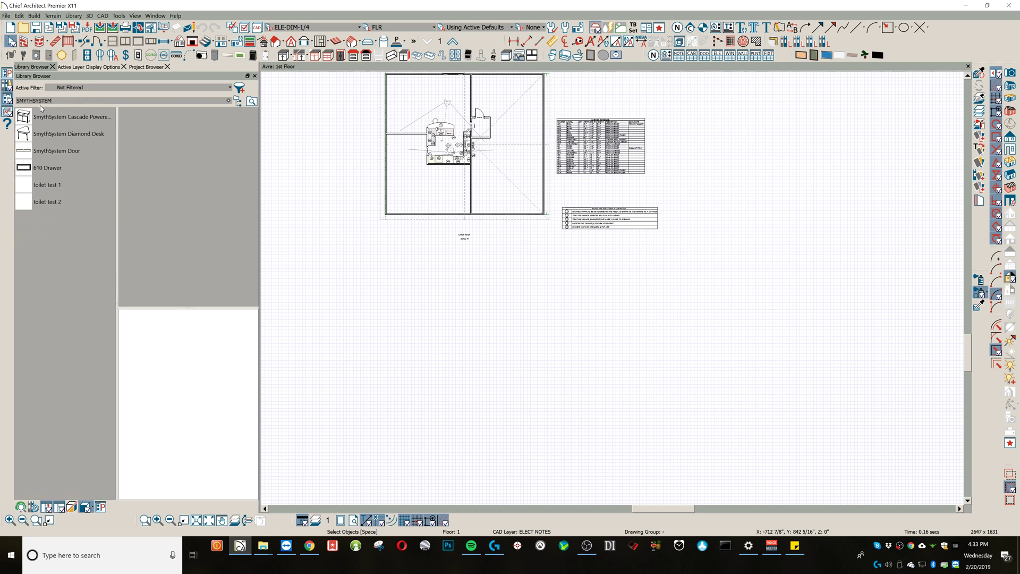
pyautogui.click(45, 118)
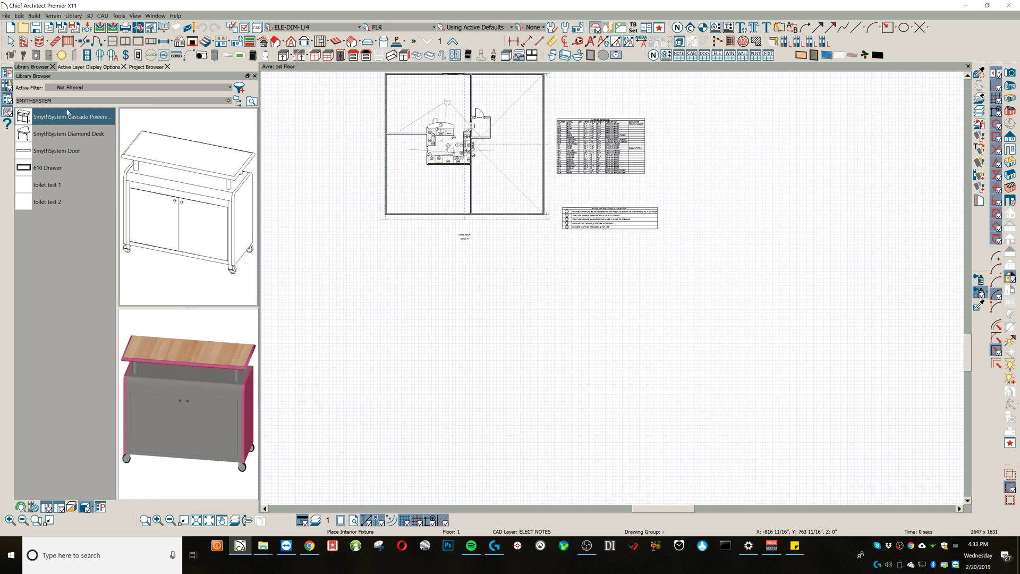
# - Locate the 610 Drawer result in the catalog tree and inspect the keywords in its search attributes
pyautogui.click(42, 169)
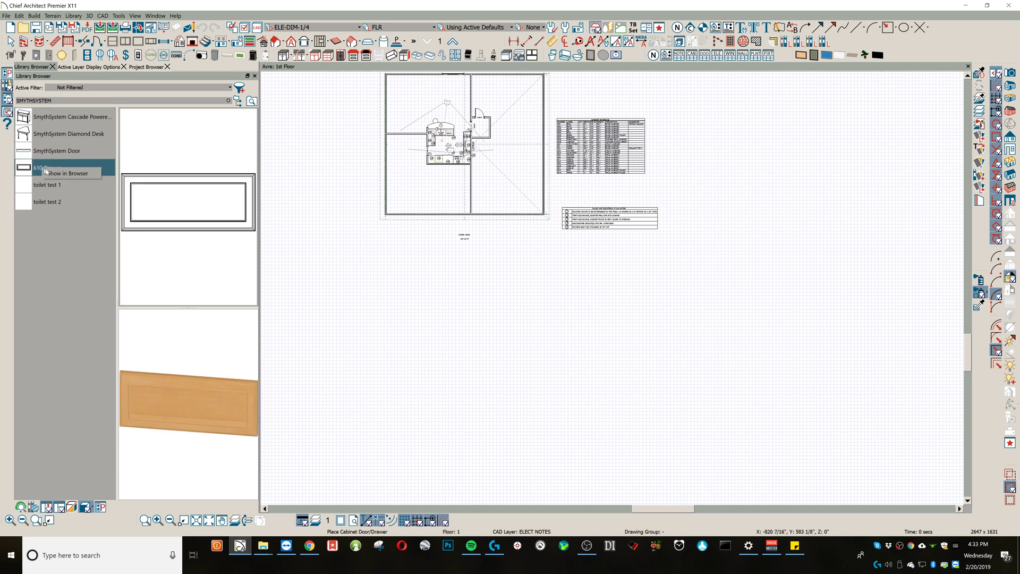
pyautogui.doubleClick(53, 169)
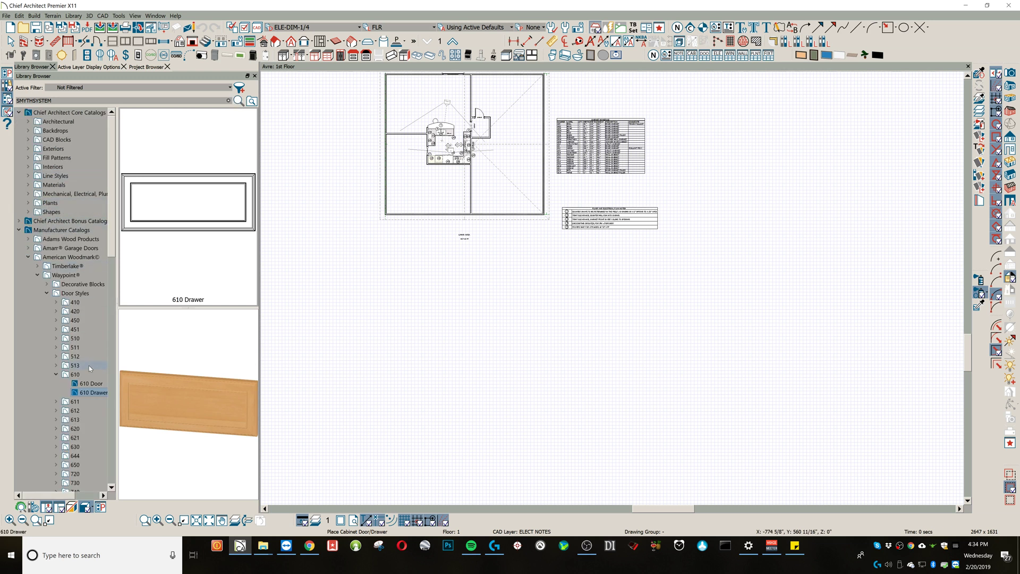
pyautogui.rightClick(80, 393)
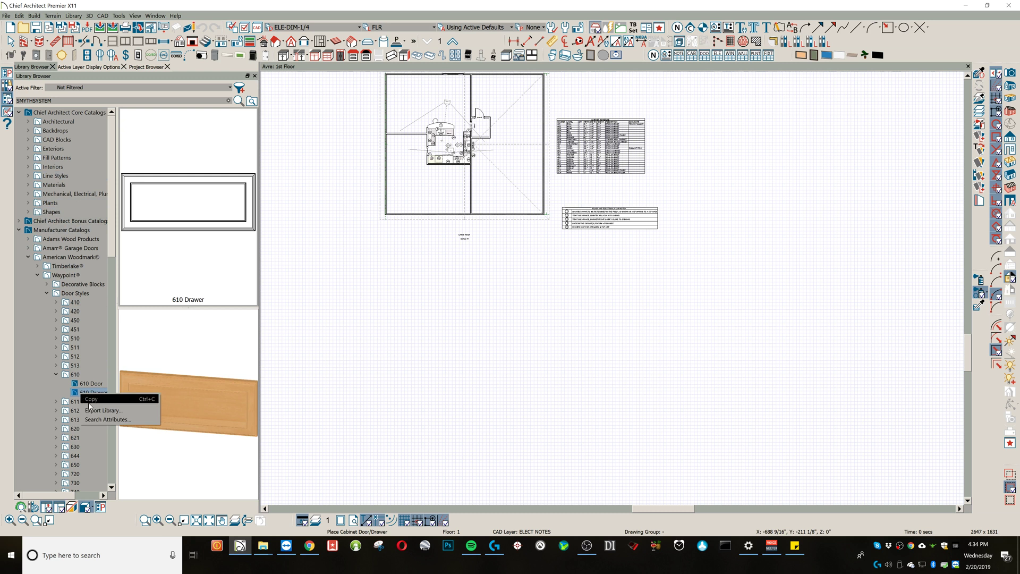
pyautogui.click(112, 421)
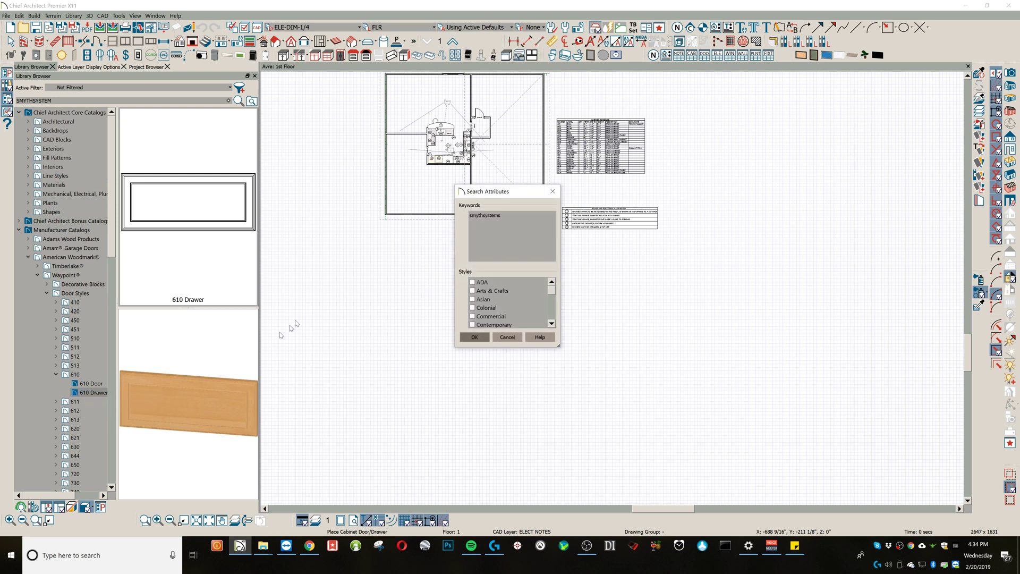
pyautogui.doubleClick(507, 220)
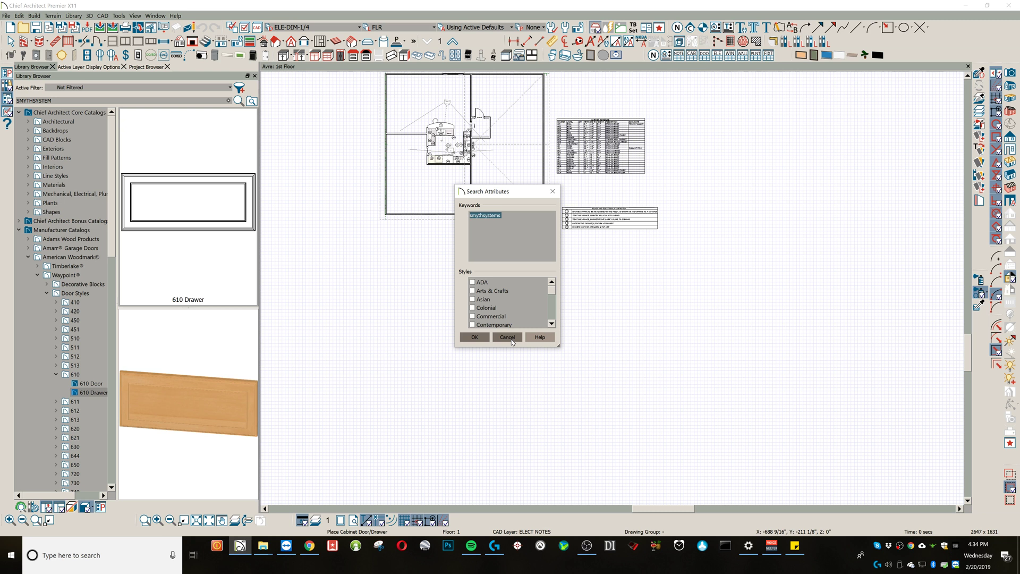
pyautogui.click(511, 339)
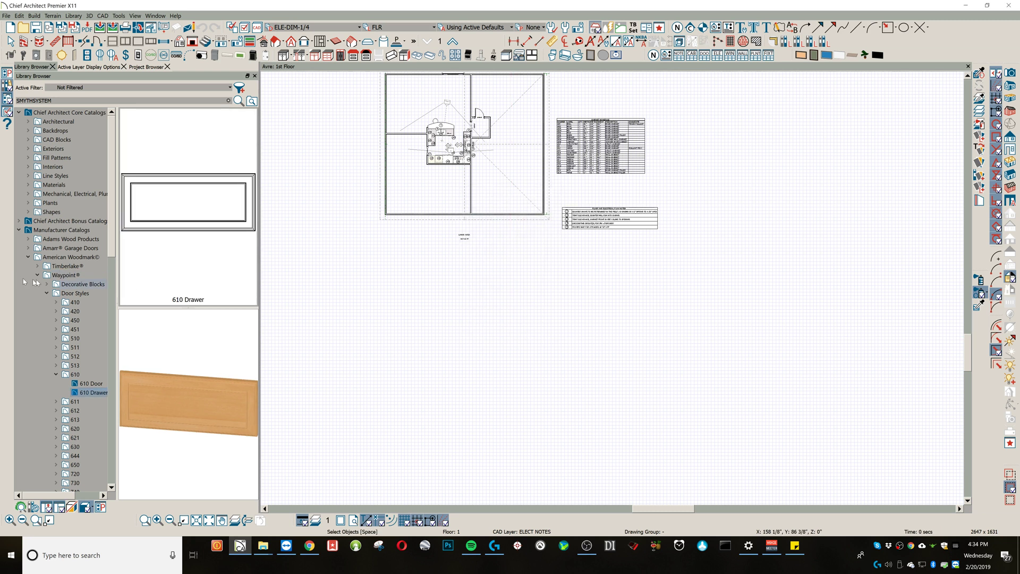
# - Collapse the Door Styles, Waypoint and American Woodmark folders along with the Manufacturer Catalogs
pyautogui.click(46, 293)
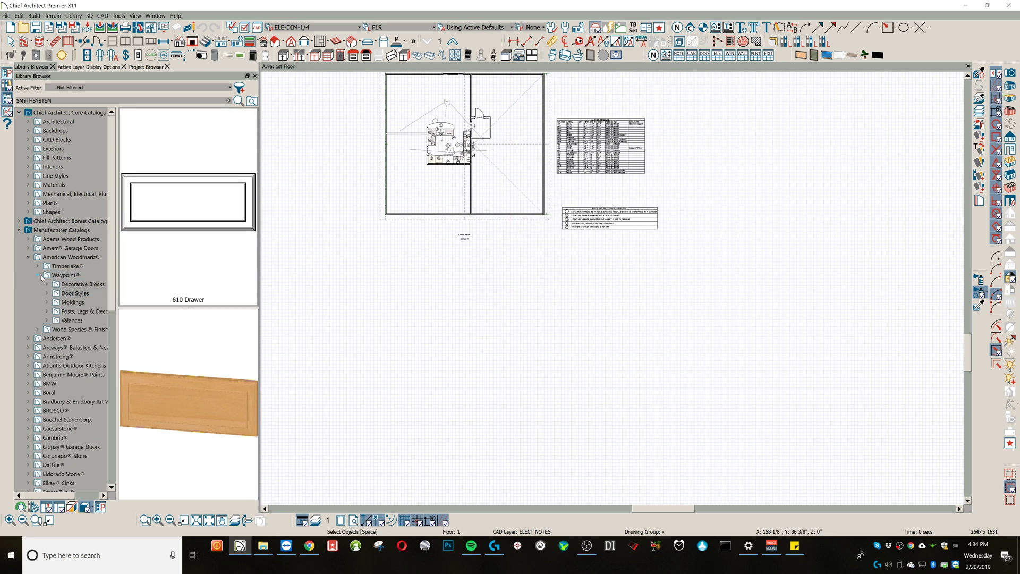
pyautogui.click(40, 275)
pyautogui.click(29, 257)
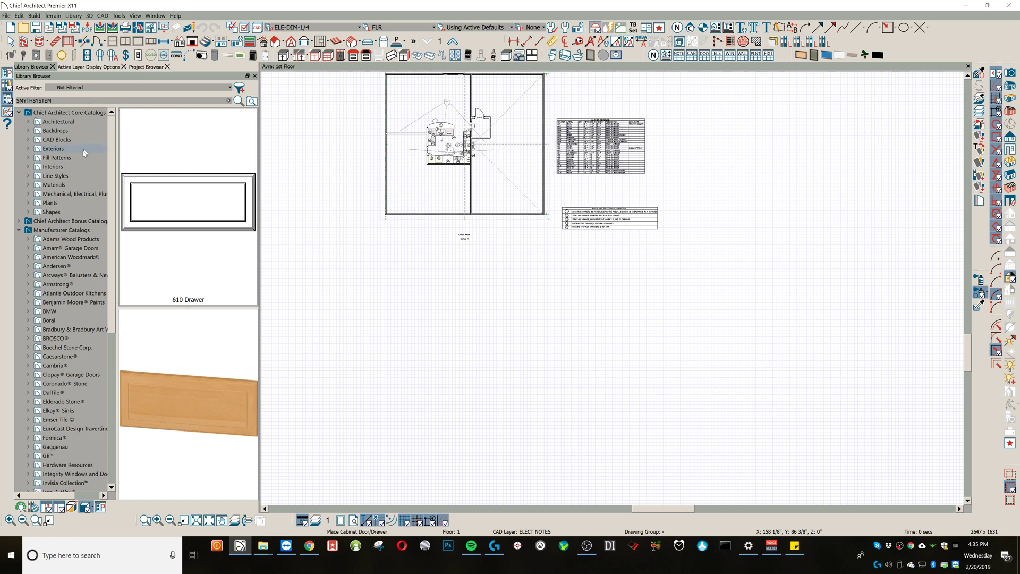
pyautogui.click(20, 229)
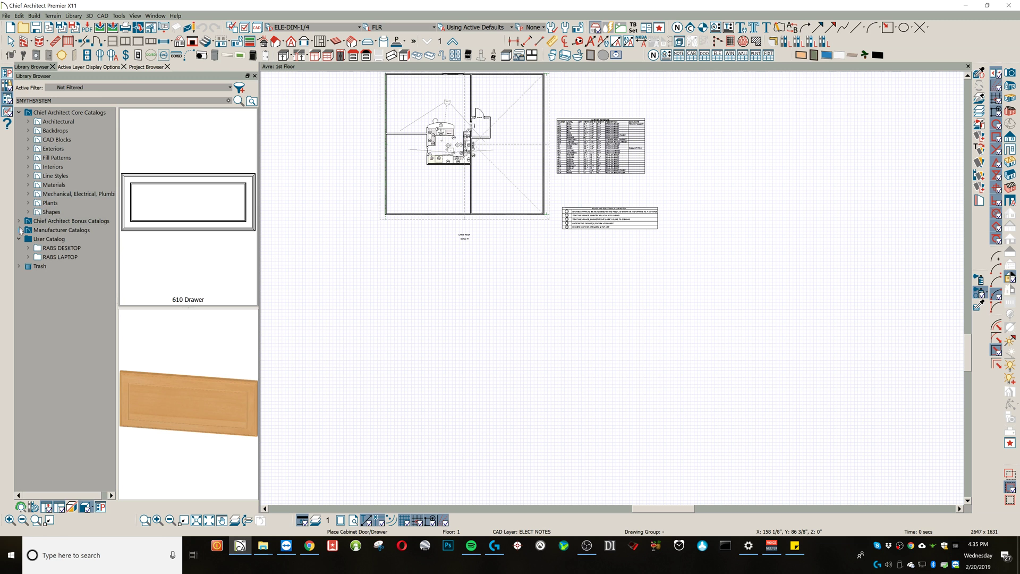
# - Expand the RABS DESKTOP folder in the user catalog and check the options available for its DRAFTING TOOLS folder
pyautogui.click(29, 248)
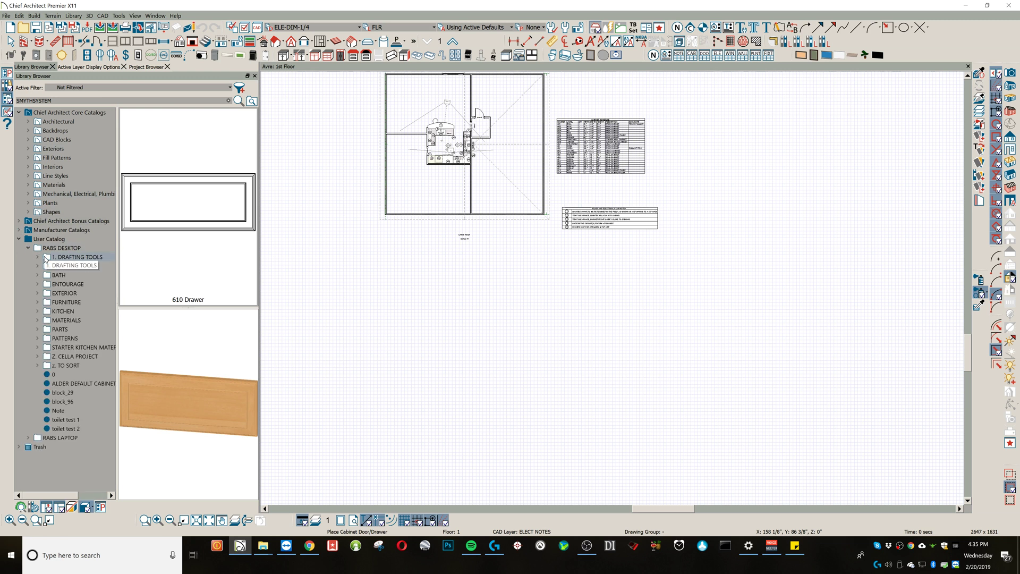
pyautogui.click(46, 258)
pyautogui.rightClick(46, 258)
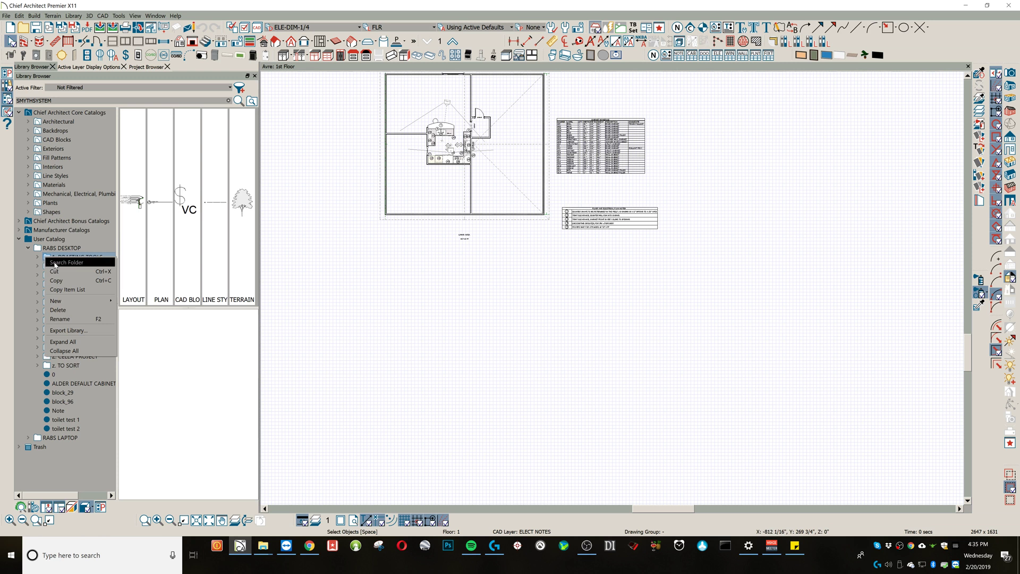
pyautogui.click(30, 248)
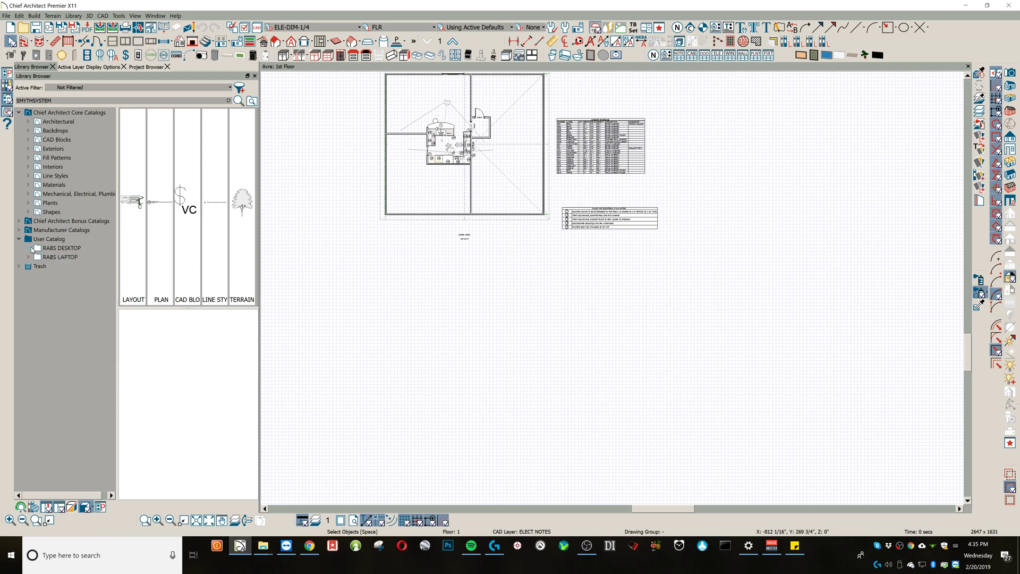
pyautogui.click(30, 248)
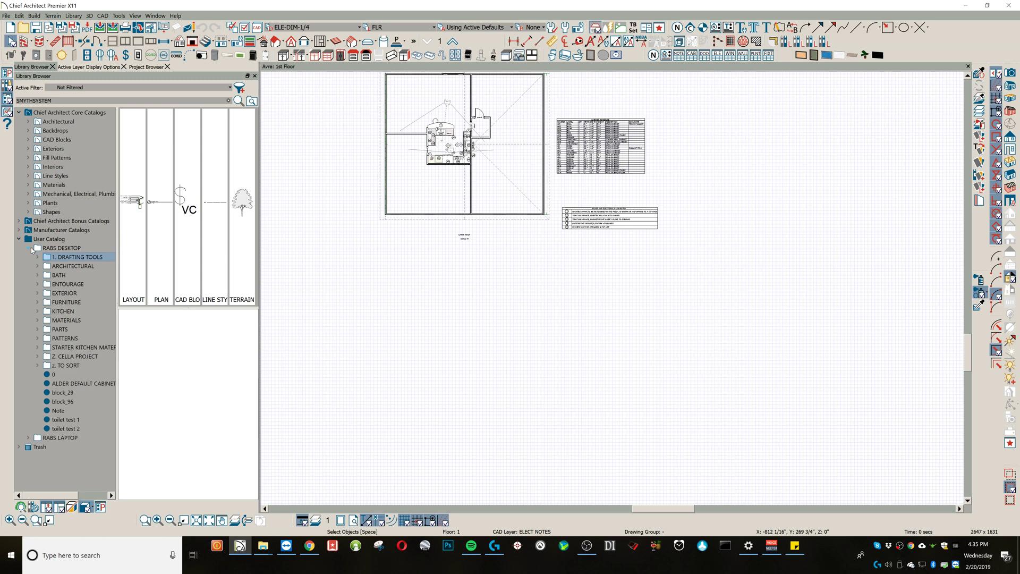
# - Run the SMYTHSYSTEM search only in the ENTOURAGE, EXTERIOR, FURNITURE and KITCHEN folders, and clear it to return to the catalog tree
pyautogui.click(48, 313)
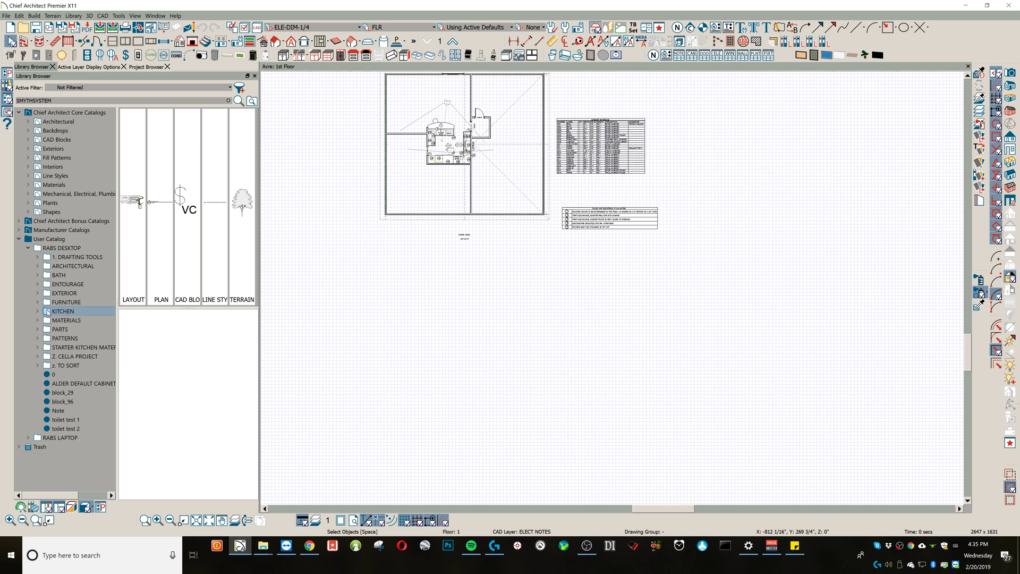
pyautogui.keyDown('shift'); pyautogui.click(48, 283); pyautogui.keyUp('shift')
pyautogui.rightClick(48, 284)
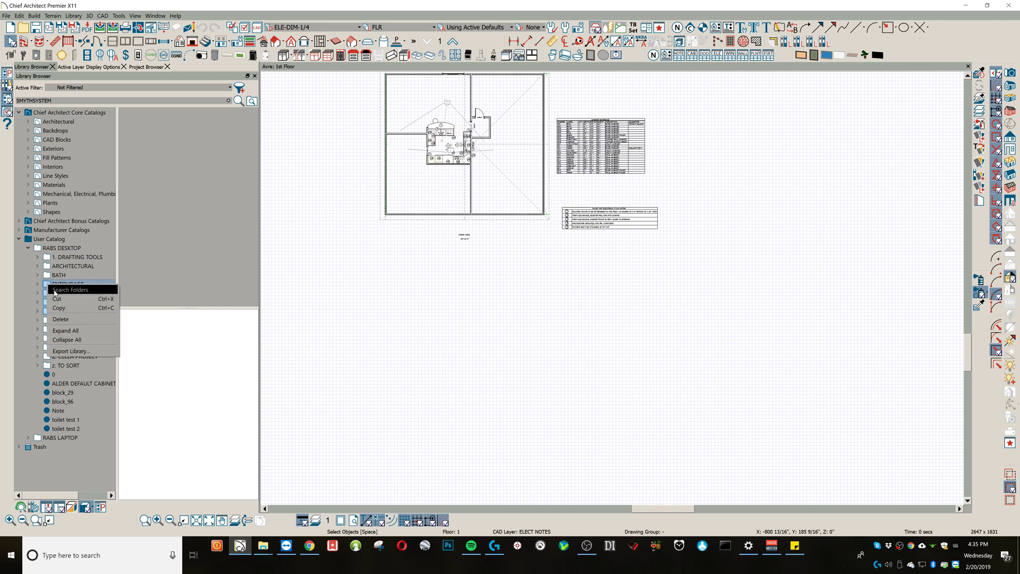
pyautogui.click(69, 289)
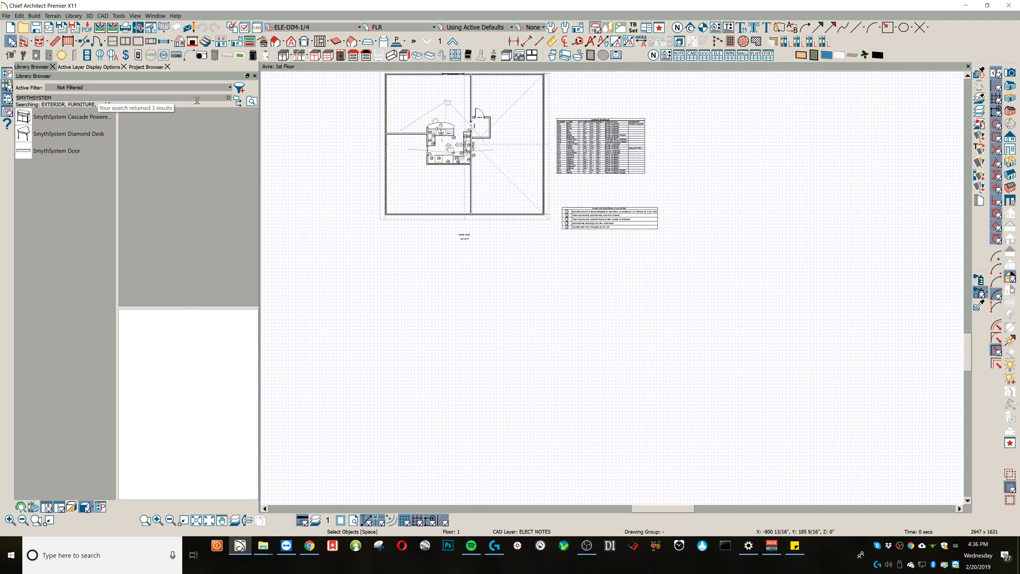
pyautogui.click(229, 98)
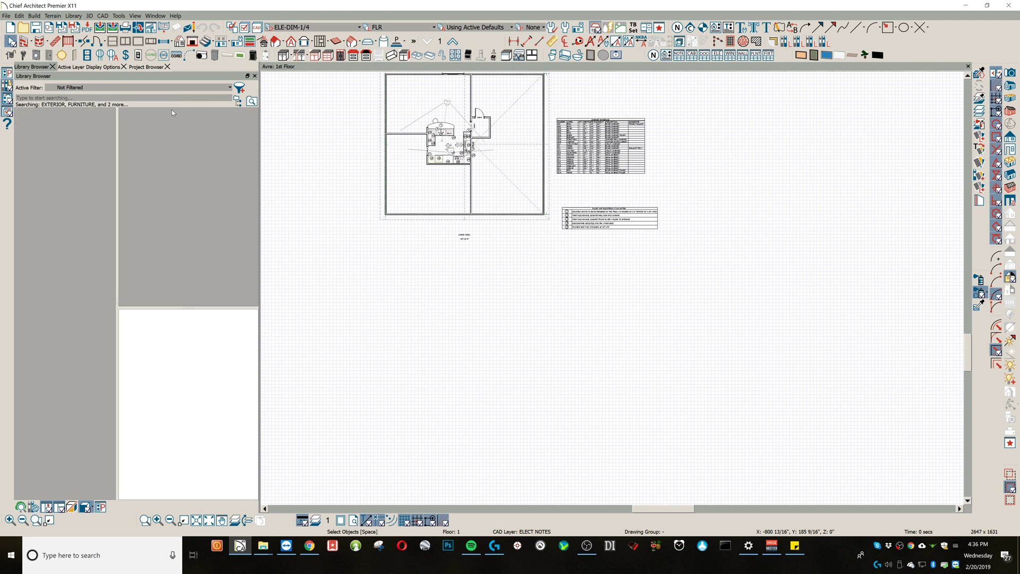
pyautogui.click(238, 100)
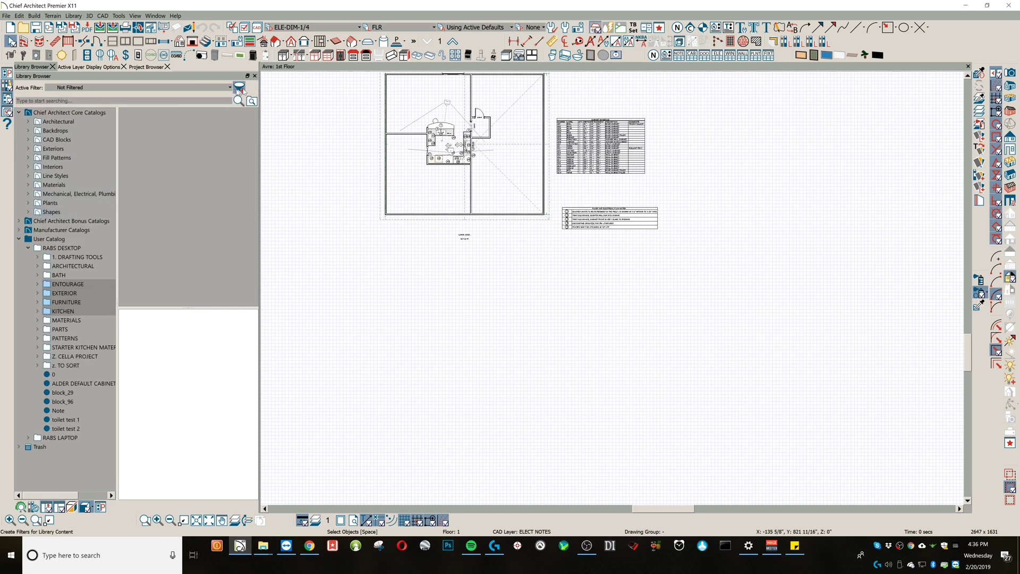
# - Review which core, bonus and manufacturer catalogs the TEST library filter hides
pyautogui.click(239, 89)
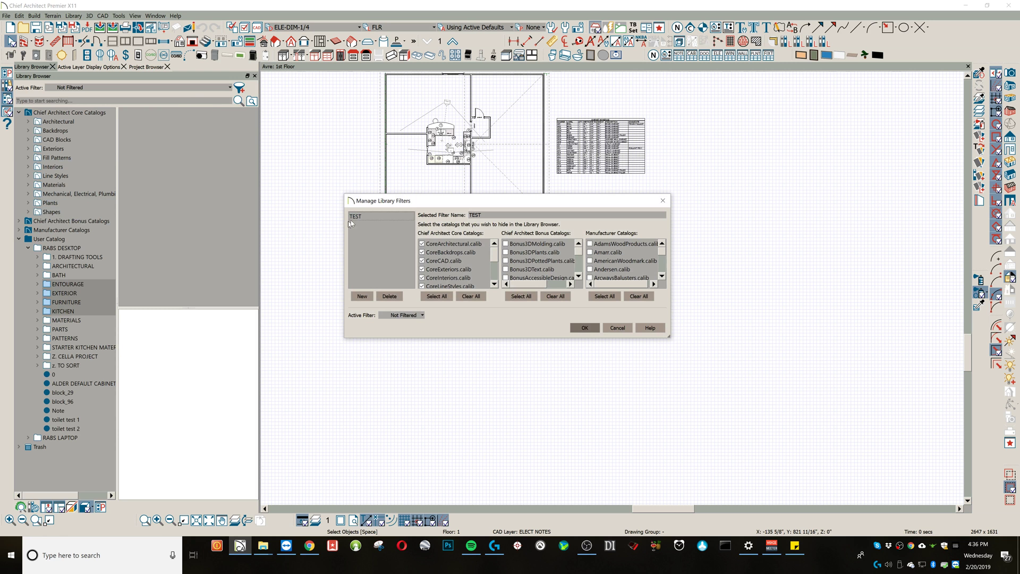
pyautogui.click(356, 217)
pyautogui.scroll(-2, 470, 270)
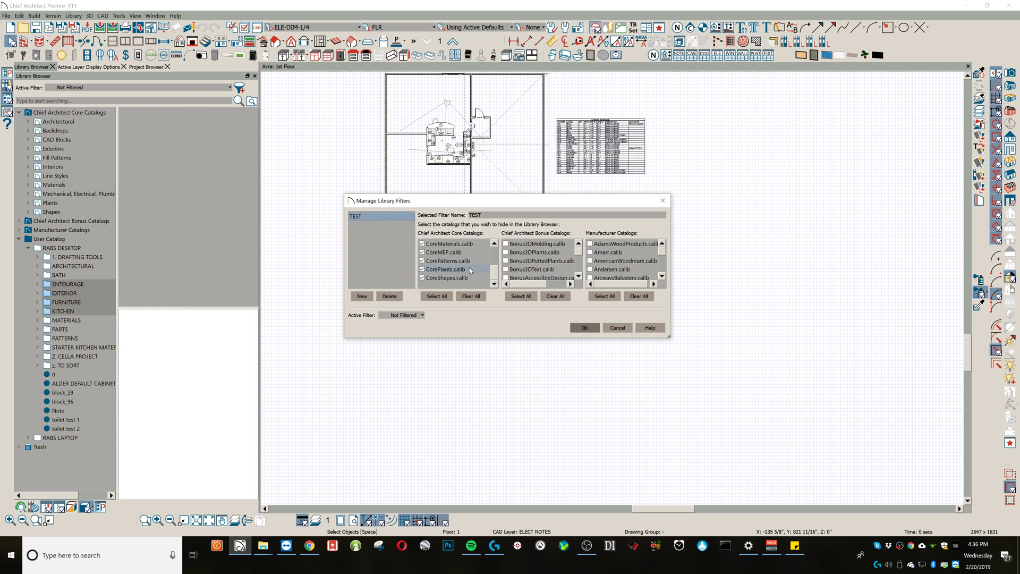
pyautogui.scroll(3, 470, 271)
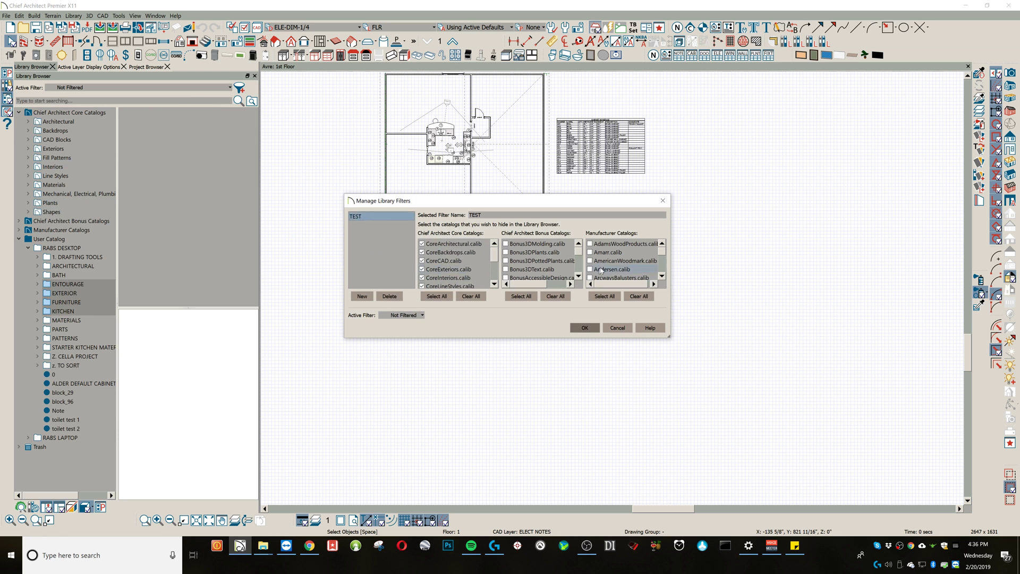
pyautogui.scroll(-1, 572, 253)
pyautogui.scroll(-5, 572, 253)
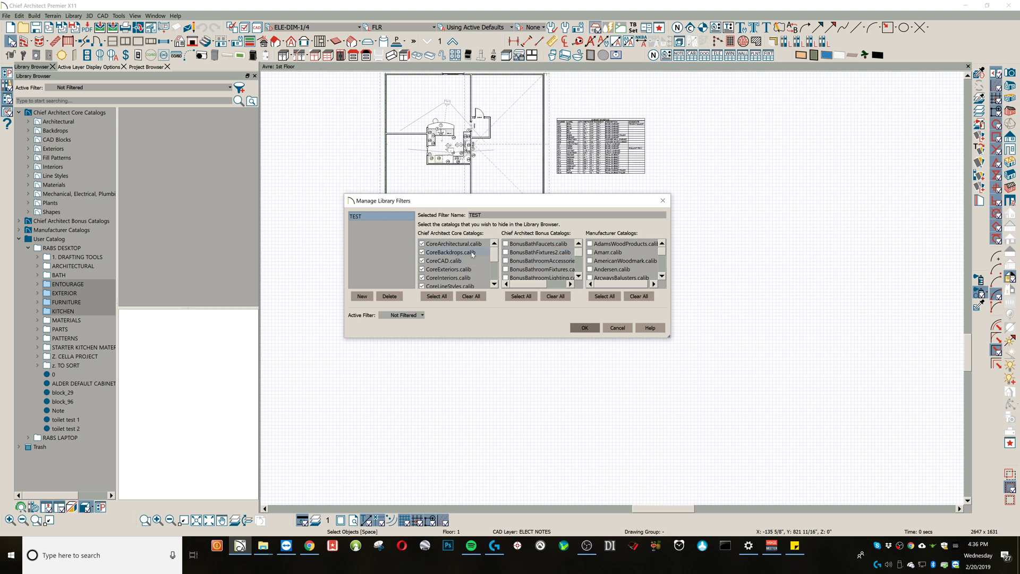
pyautogui.click(494, 268)
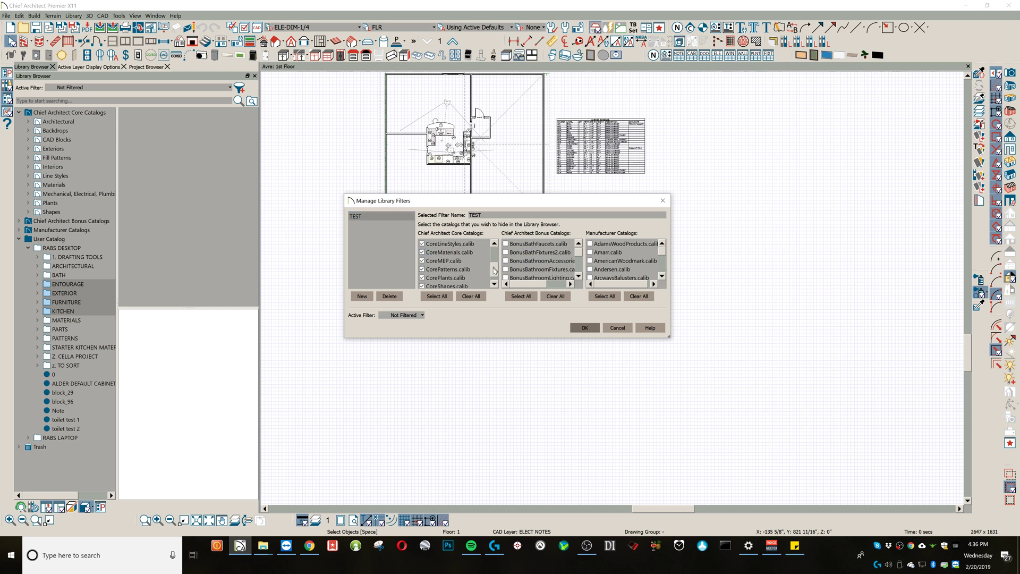
pyautogui.click(584, 327)
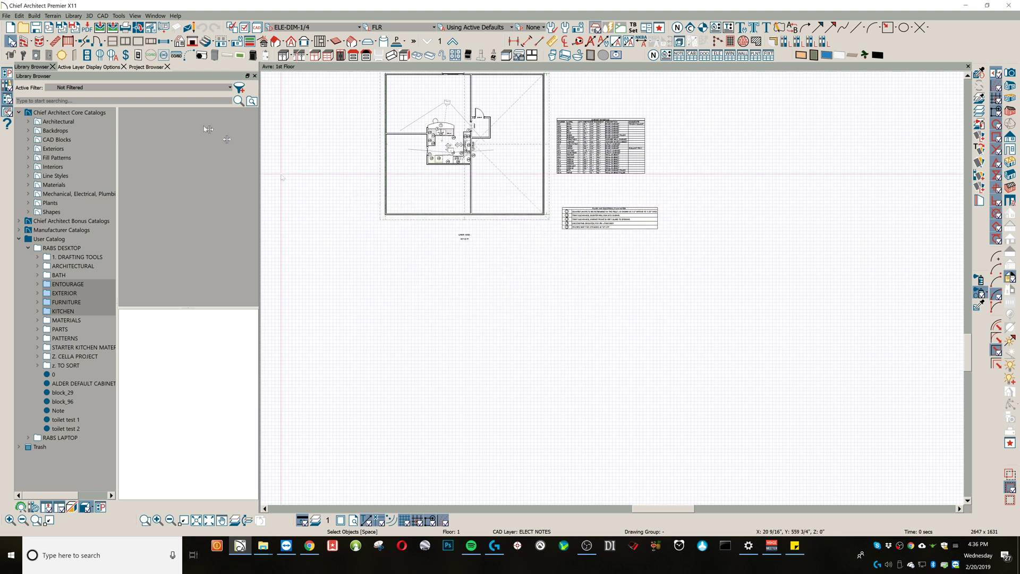
# - Make TEST the active library filter, comparing the catalog tree with the Not Filtered state
pyautogui.click(149, 88)
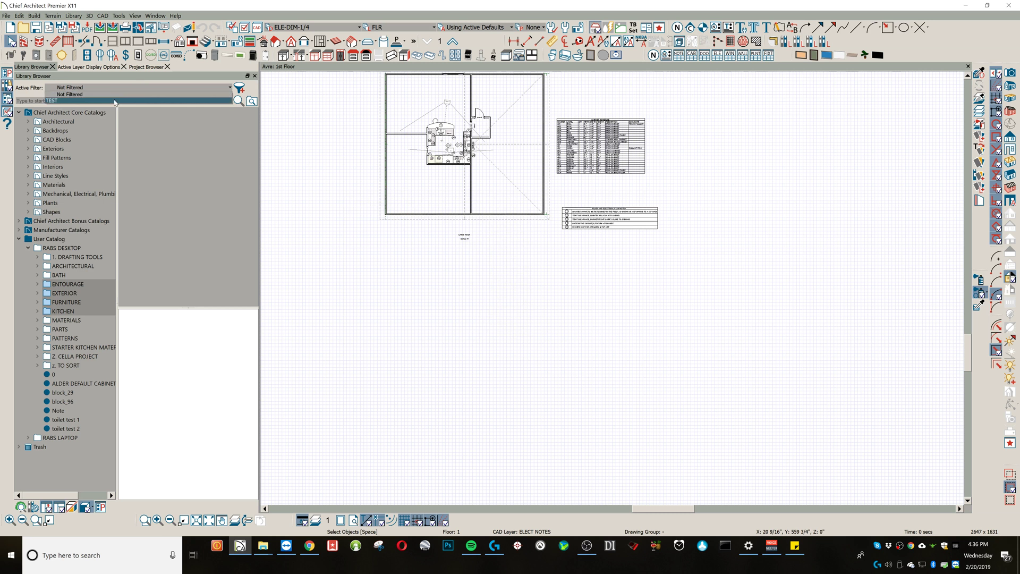
pyautogui.click(114, 101)
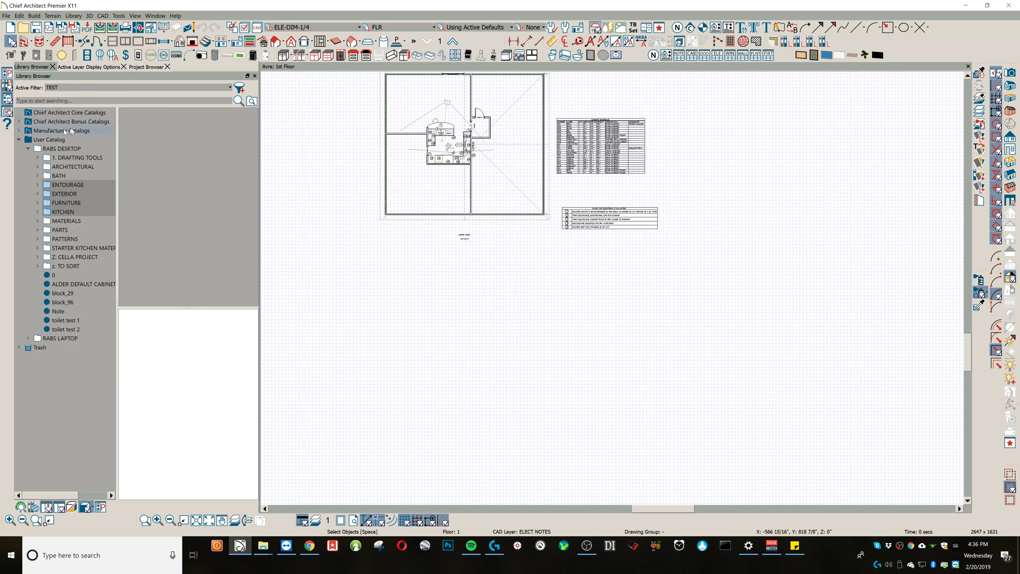
pyautogui.click(68, 89)
pyautogui.click(67, 95)
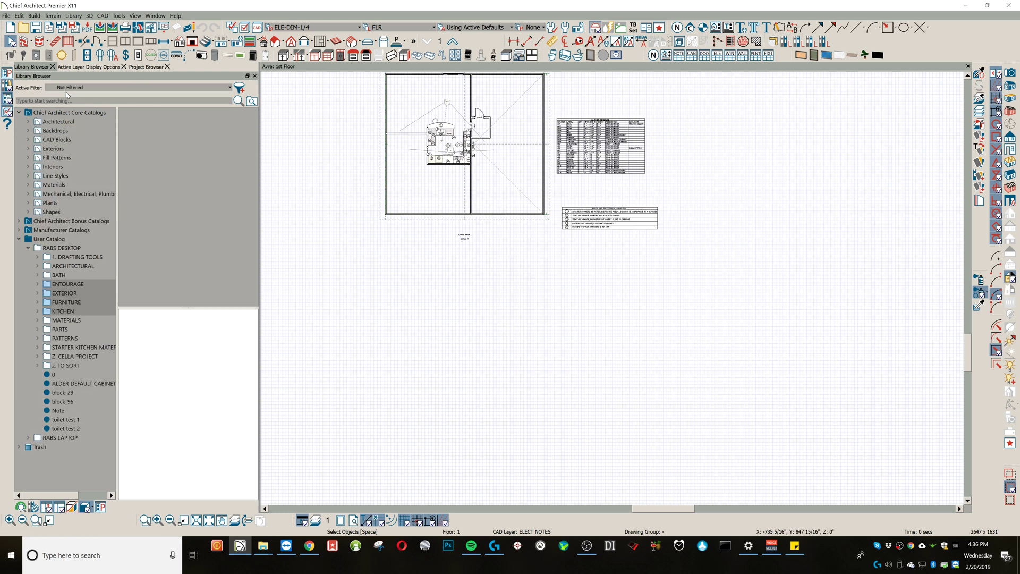
pyautogui.click(66, 88)
pyautogui.click(167, 100)
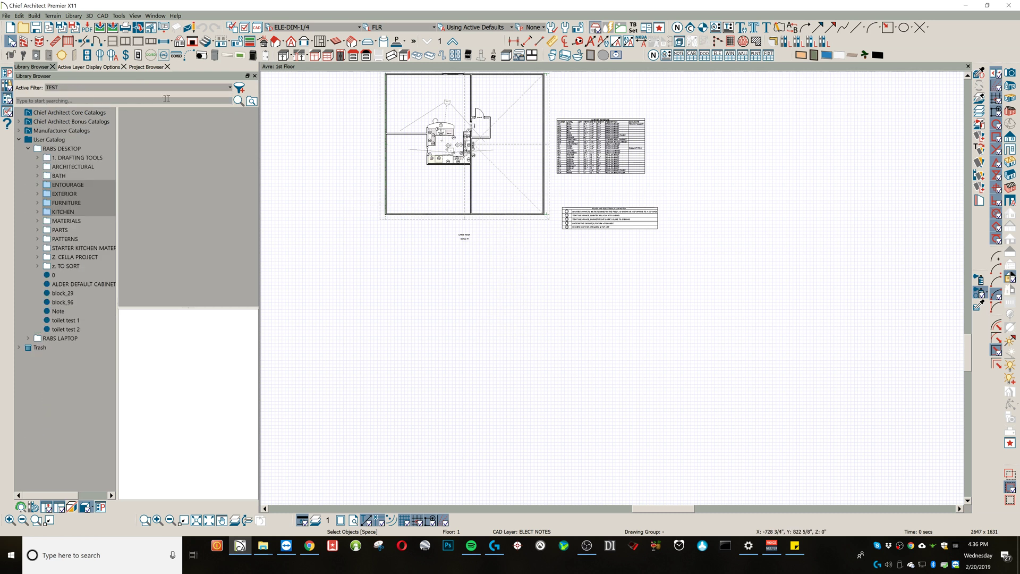
# - Create a library filter named USER OMITTED that hides the CoreBackdrops.calib core catalog, and save it
pyautogui.click(239, 88)
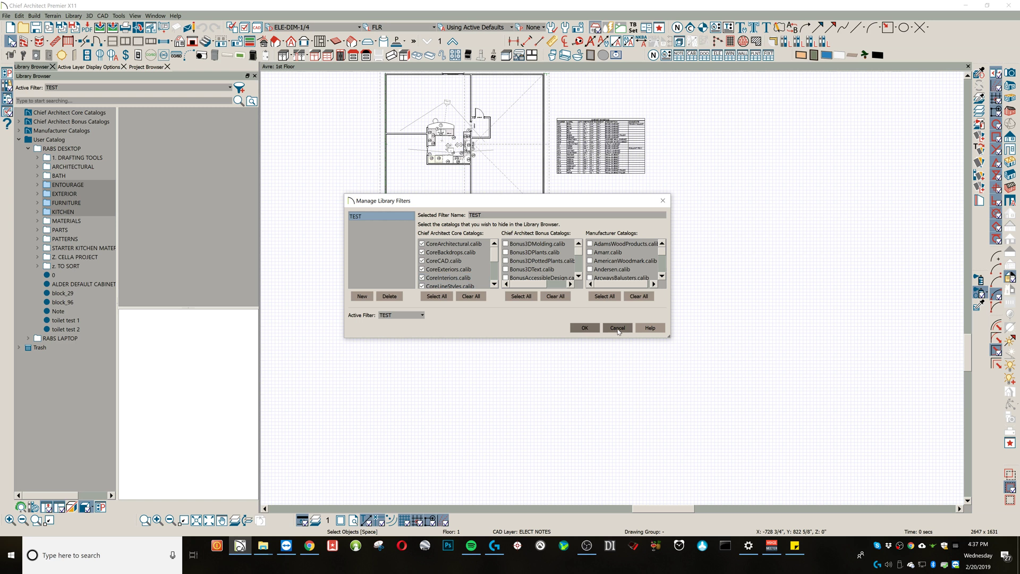
pyautogui.click(617, 328)
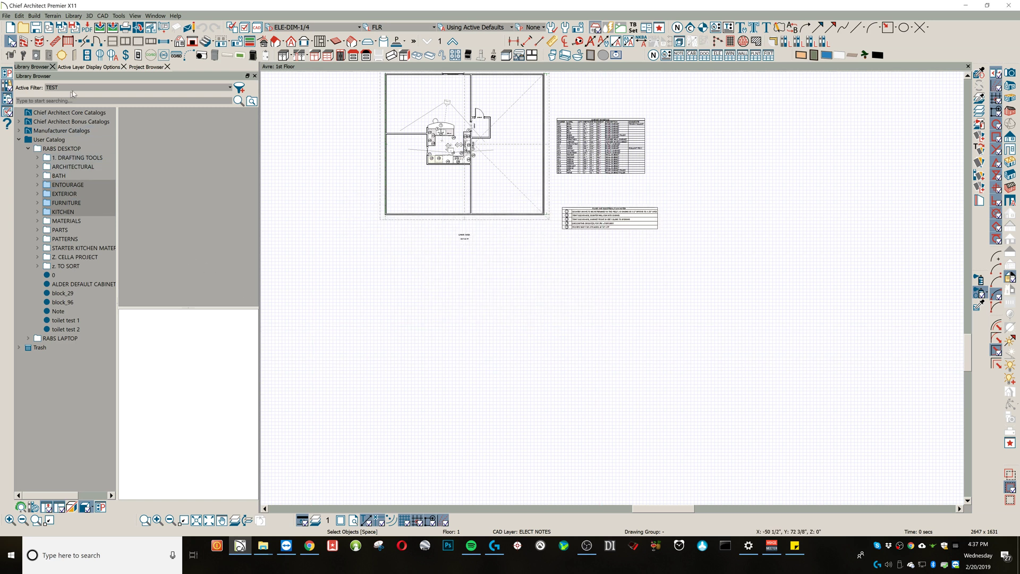
pyautogui.click(239, 88)
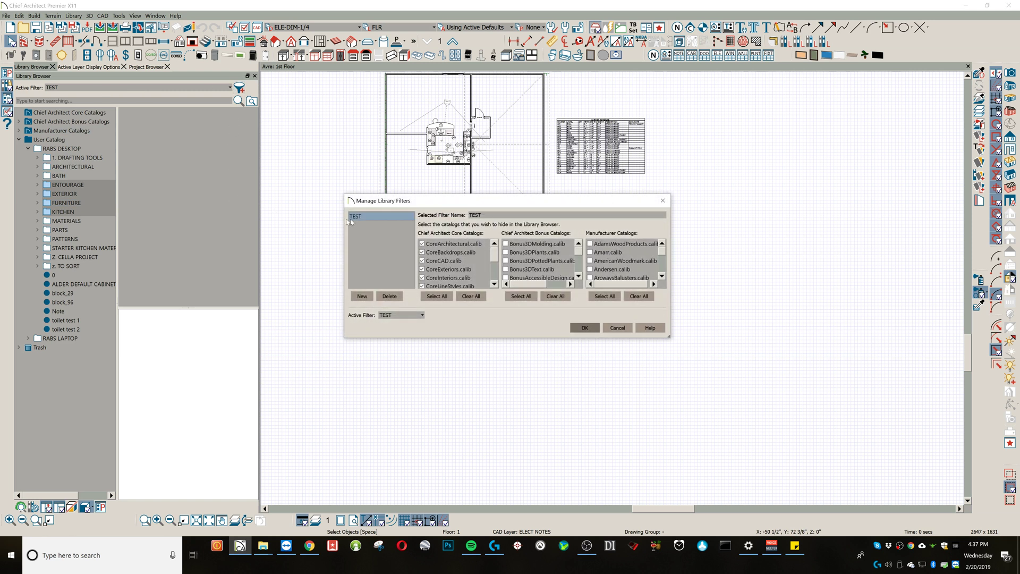
pyautogui.click(367, 298)
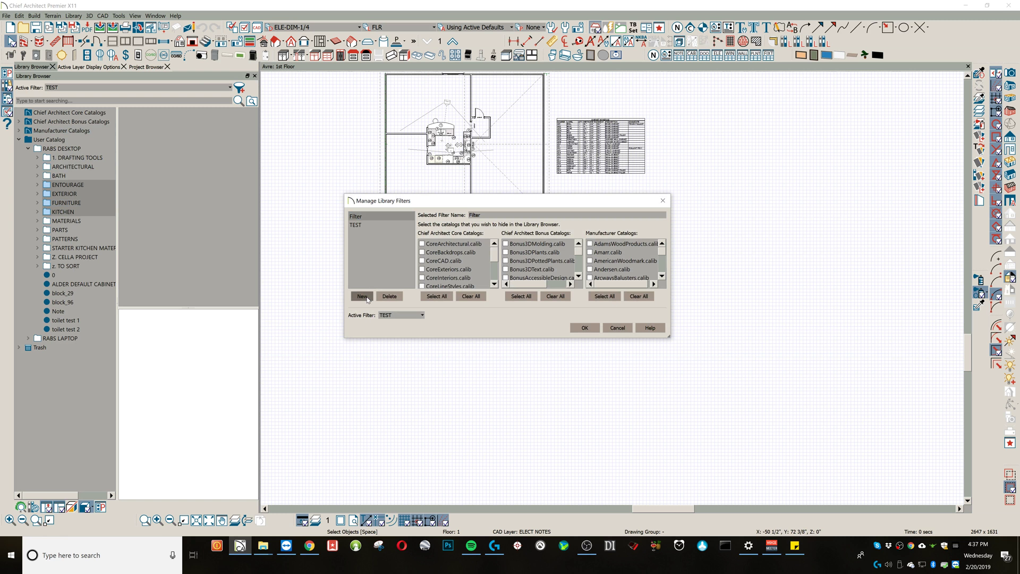
pyautogui.doubleClick(475, 215)
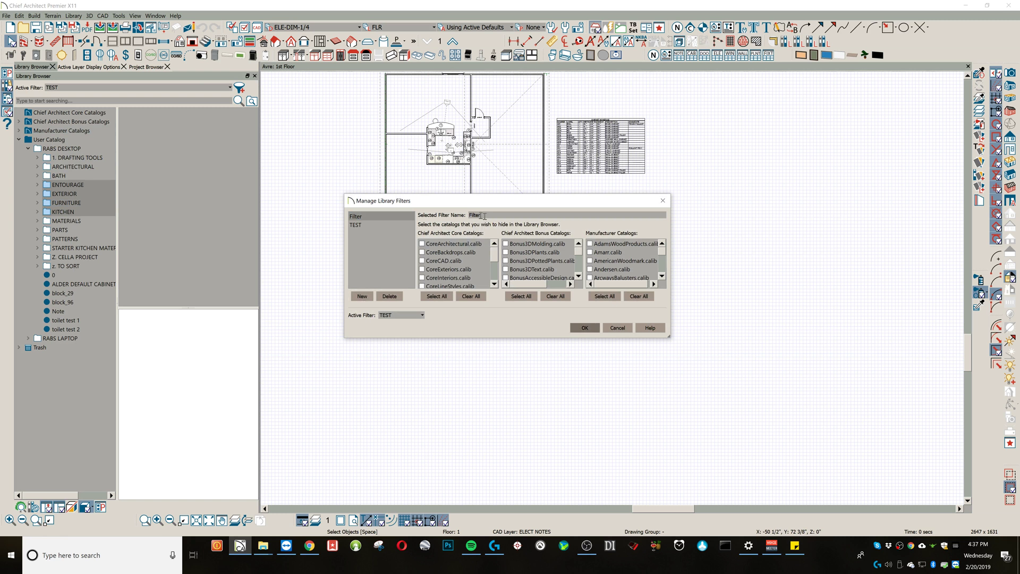
pyautogui.write('uSER')
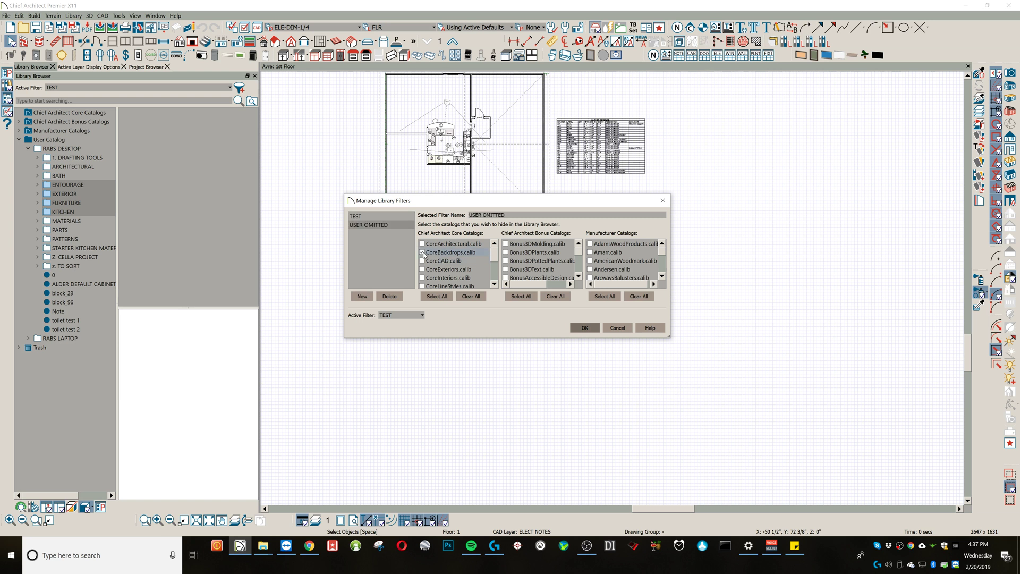
pyautogui.click(370, 217)
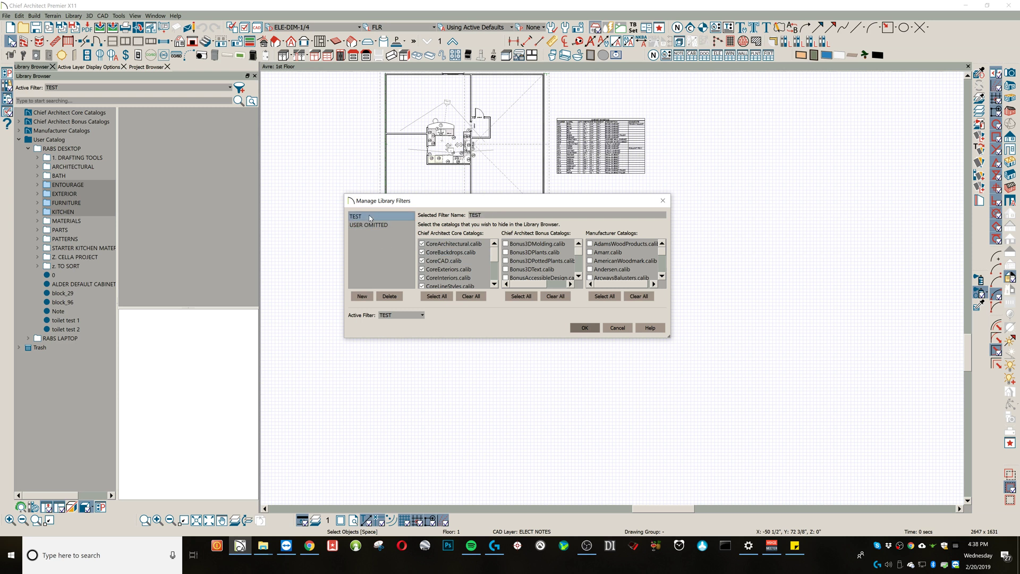
pyautogui.click(392, 225)
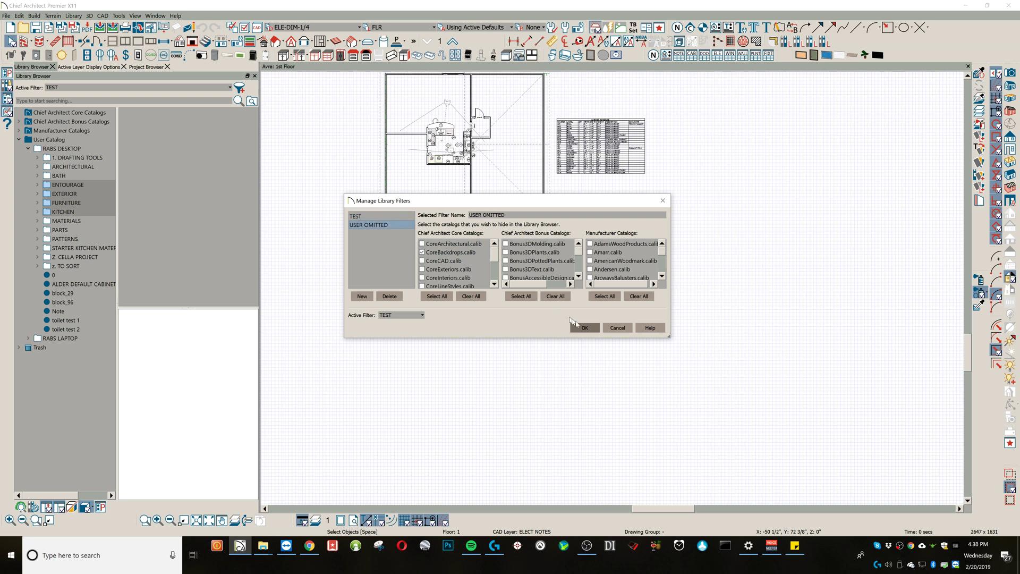
pyautogui.click(591, 331)
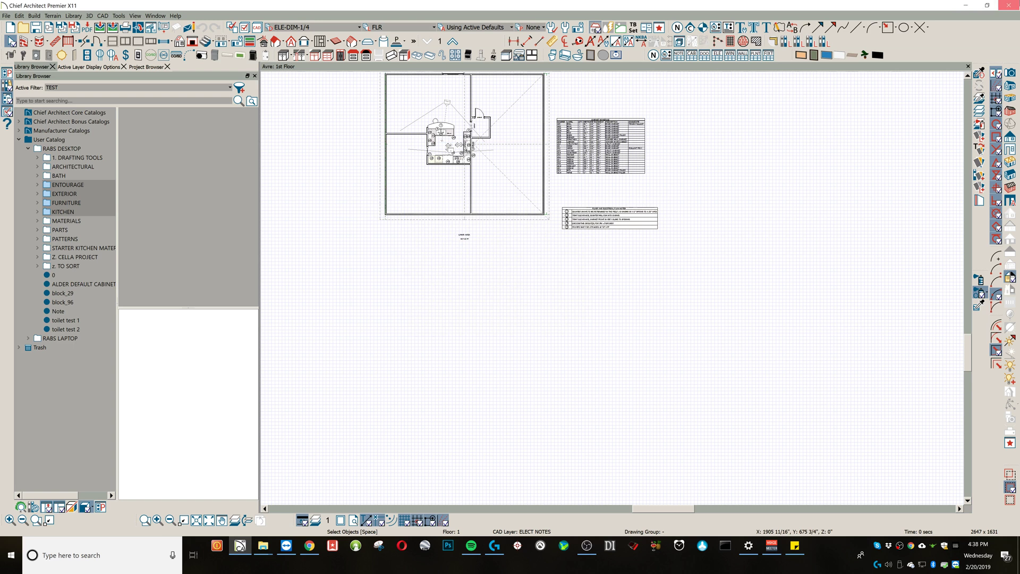
# - Close Chief Architect and browse from Manufacturer Libraries to the Core Libraries folder under ProgramData > Chief Architect Premier X11 in File Explorer
pyautogui.click(1009, 6)
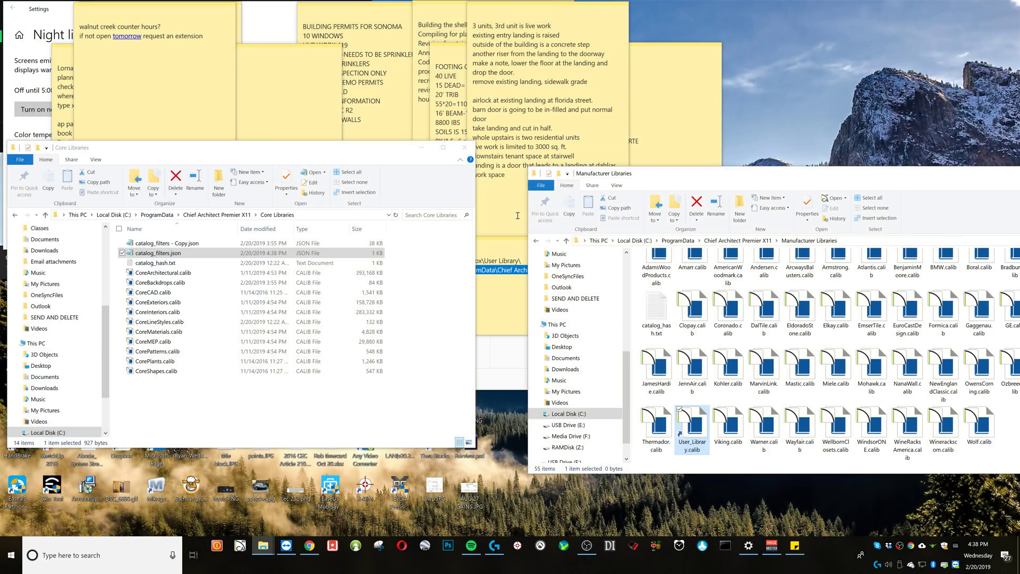
pyautogui.moveTo(745, 175); pyautogui.dragTo(688, 151)
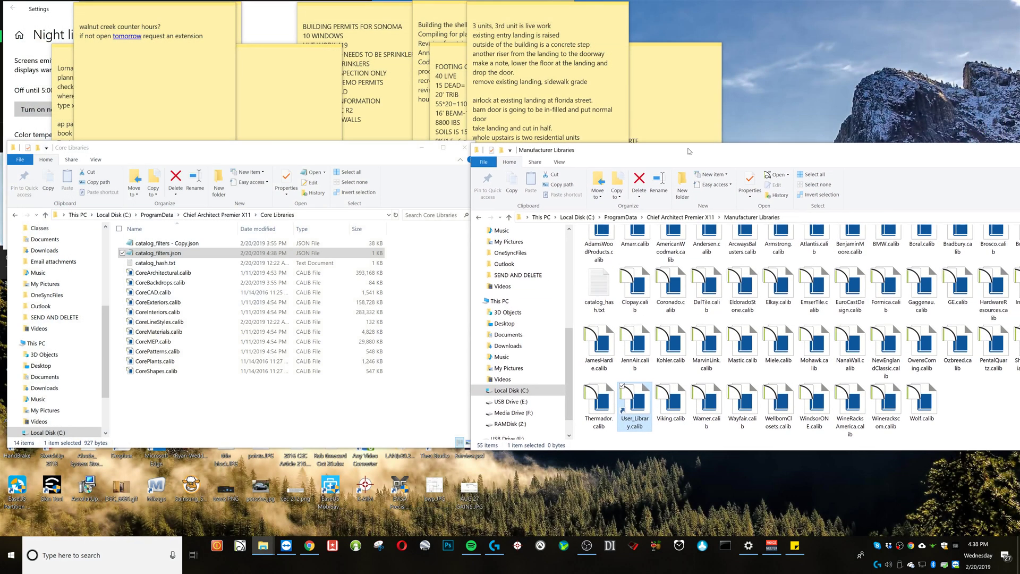
pyautogui.click(690, 217)
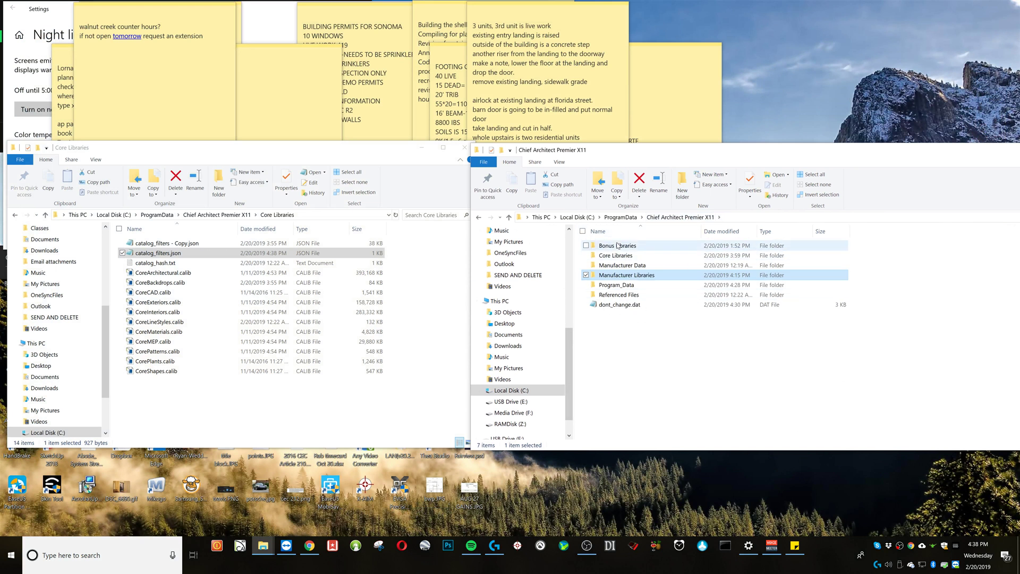
pyautogui.doubleClick(616, 256)
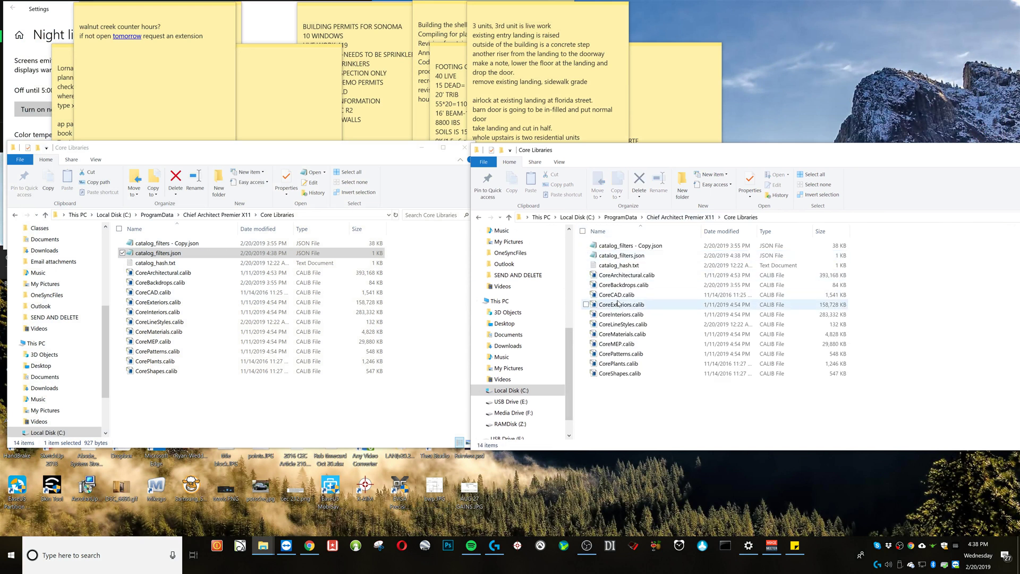
# - Open catalog_filters.json from the Core Libraries folder in Notepad and place its window beside the other Core Libraries window
pyautogui.rightClick(619, 257)
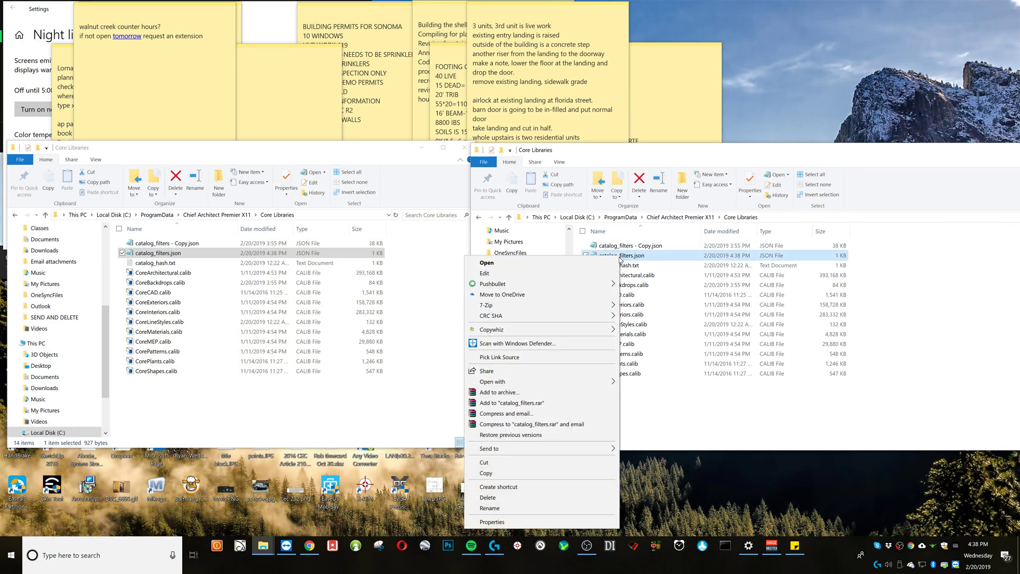
pyautogui.click(668, 409)
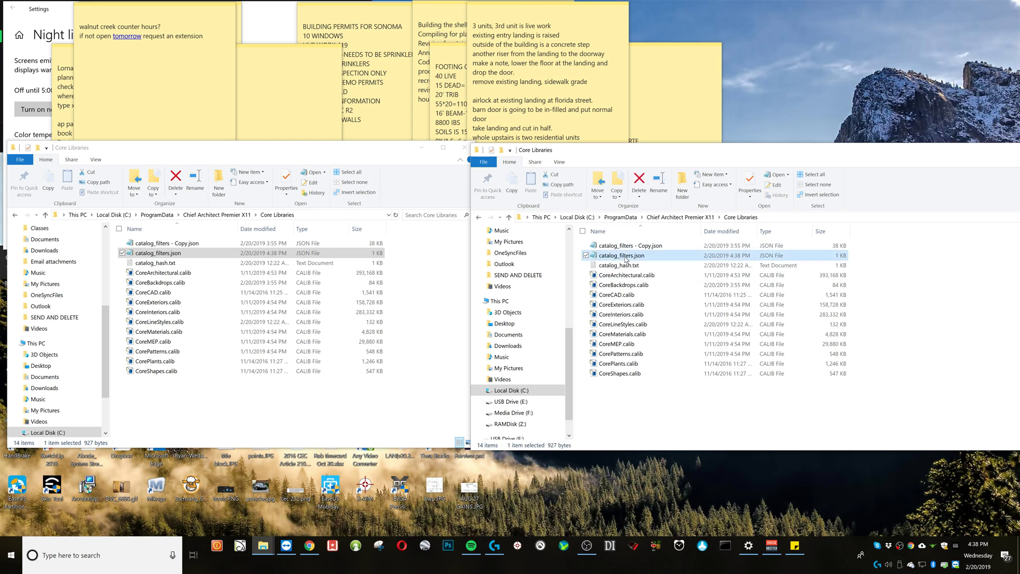
pyautogui.rightClick(626, 256)
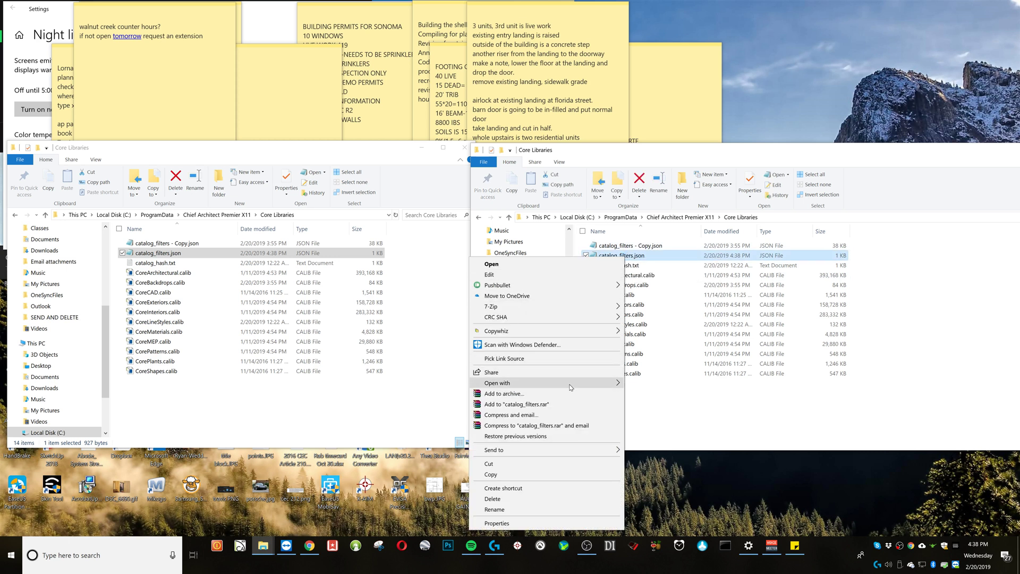
pyautogui.moveTo(572, 384)
pyautogui.click(657, 405)
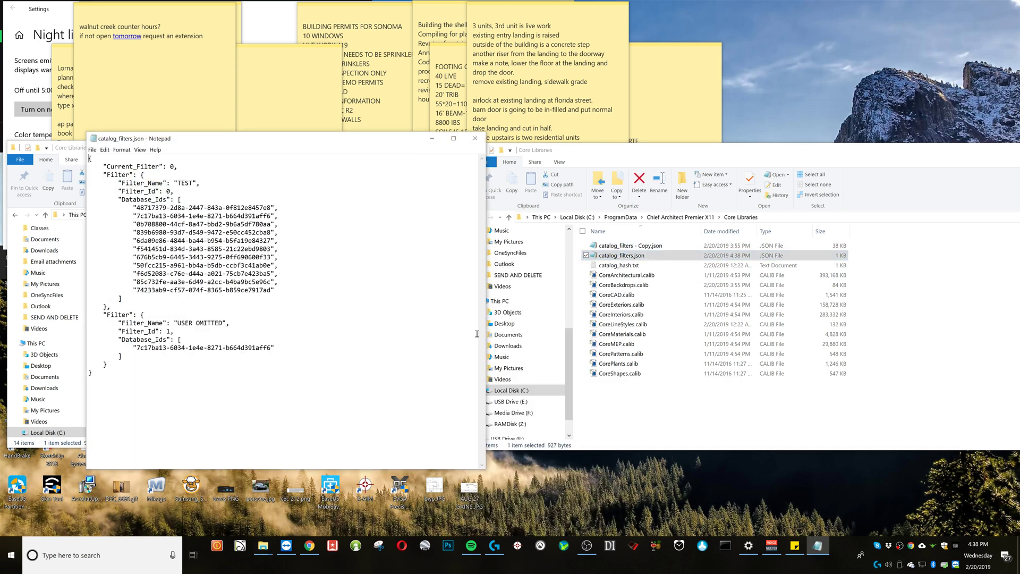
pyautogui.moveTo(235, 140); pyautogui.dragTo(688, 133)
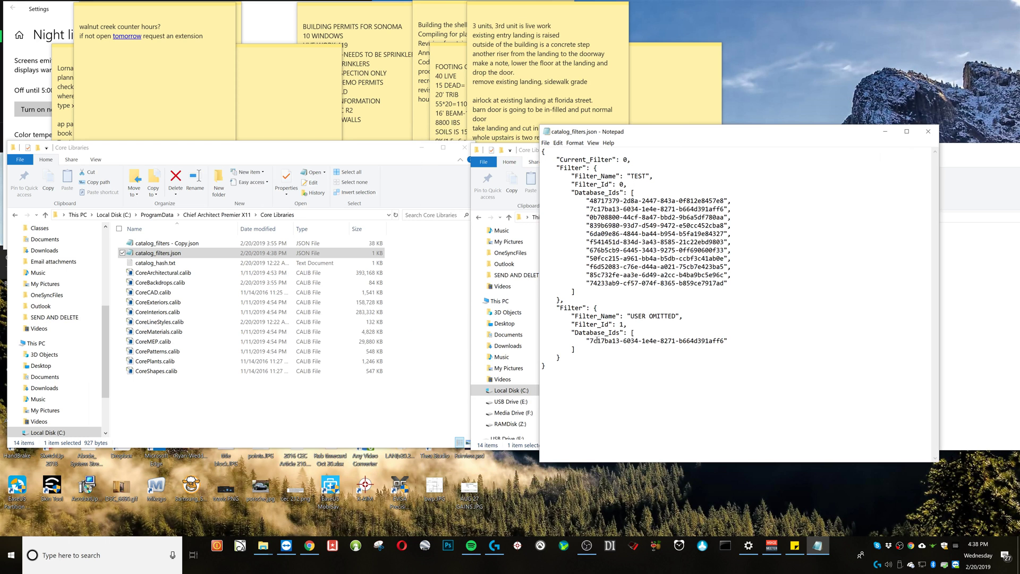
# - Copy the full database ID listed under the USER OMITTED filter in catalog_filters.json
pyautogui.moveTo(593, 341); pyautogui.dragTo(720, 340)
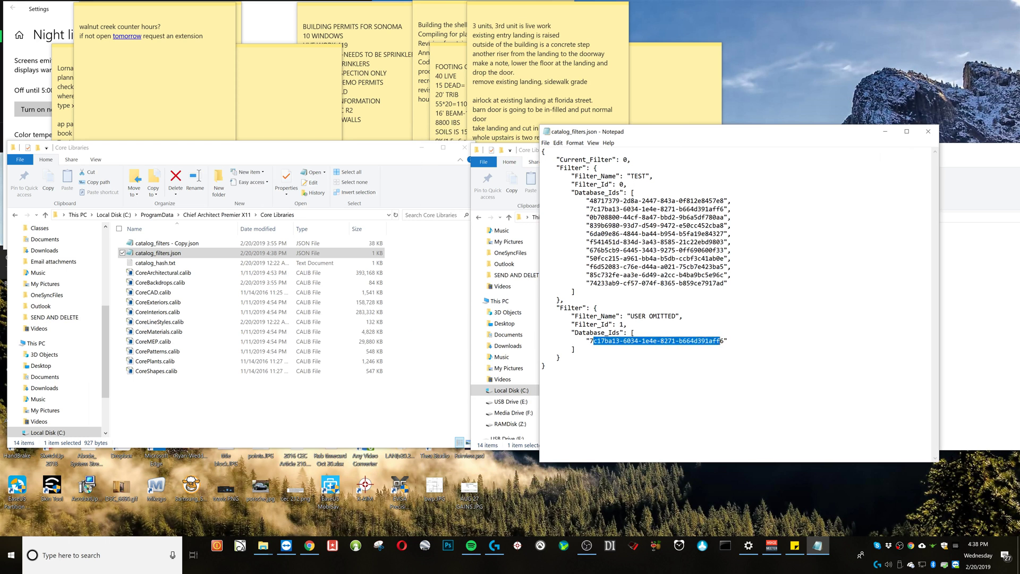
pyautogui.hotkey('ctrl', 'c')
pyautogui.click(614, 349)
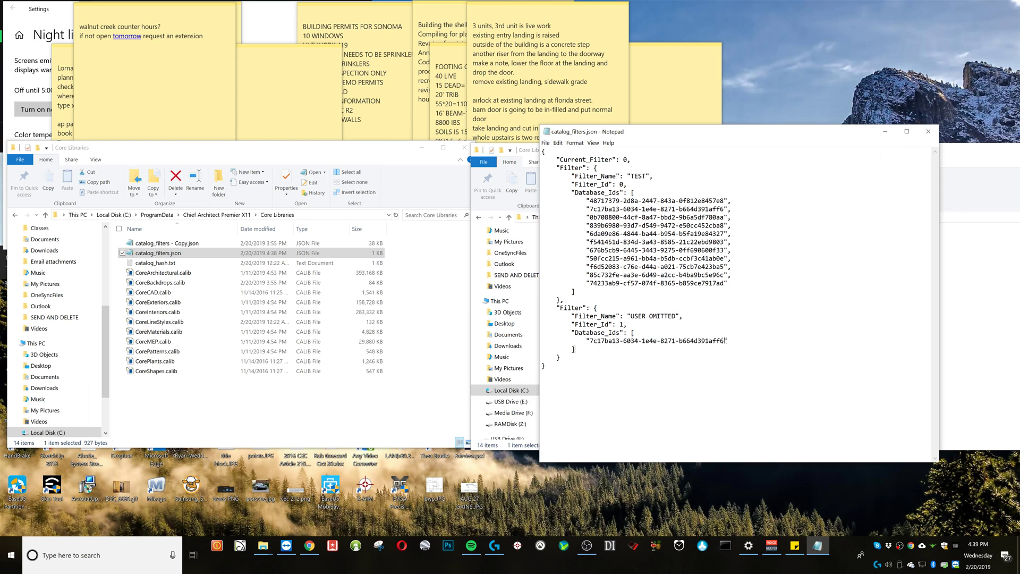
pyautogui.moveTo(723, 340); pyautogui.dragTo(590, 341)
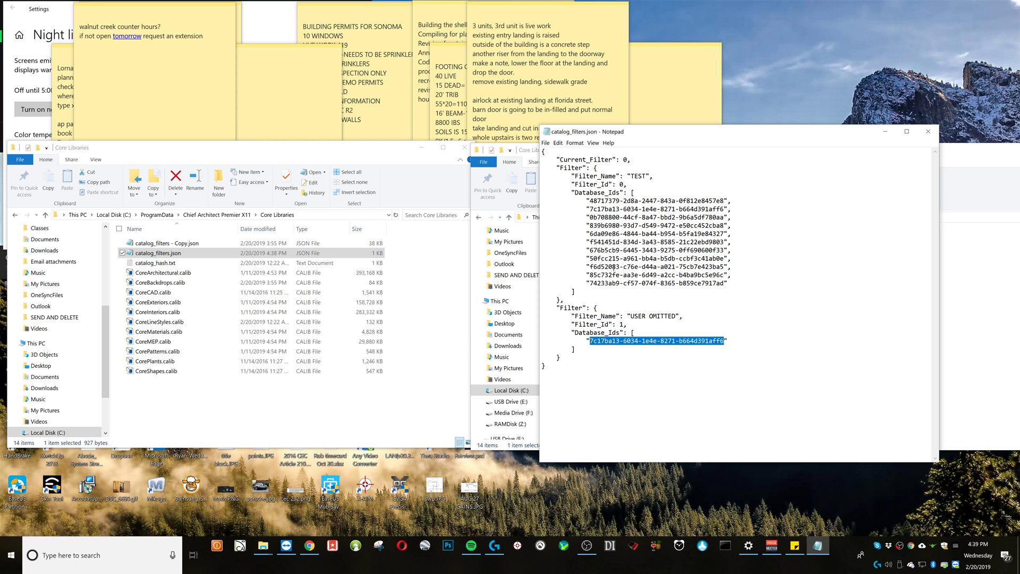
pyautogui.rightClick(537, 343)
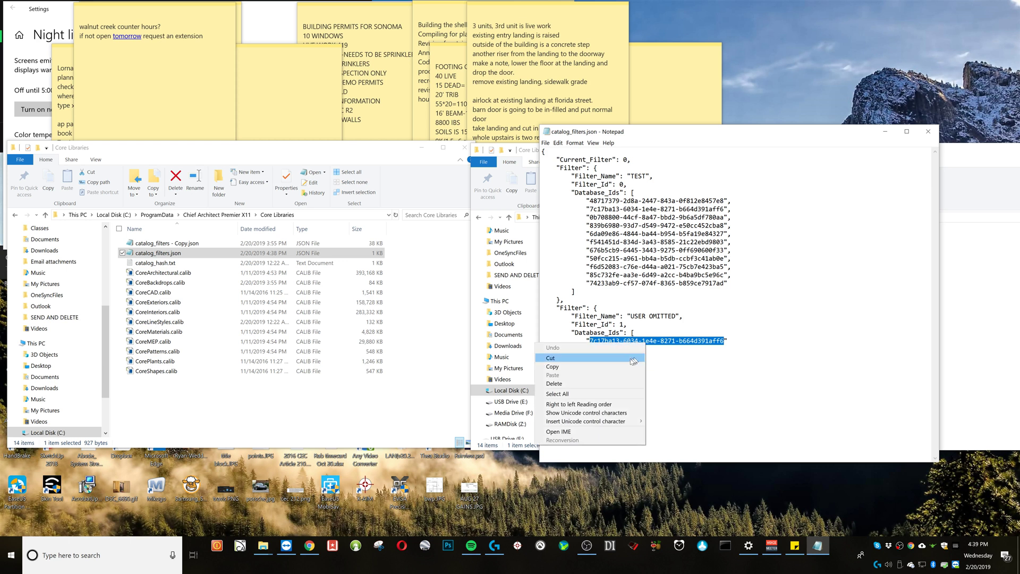
pyautogui.click(602, 371)
# - Open CoreBackdrops.calib from the Core Libraries folder in Notepad
pyautogui.click(178, 282)
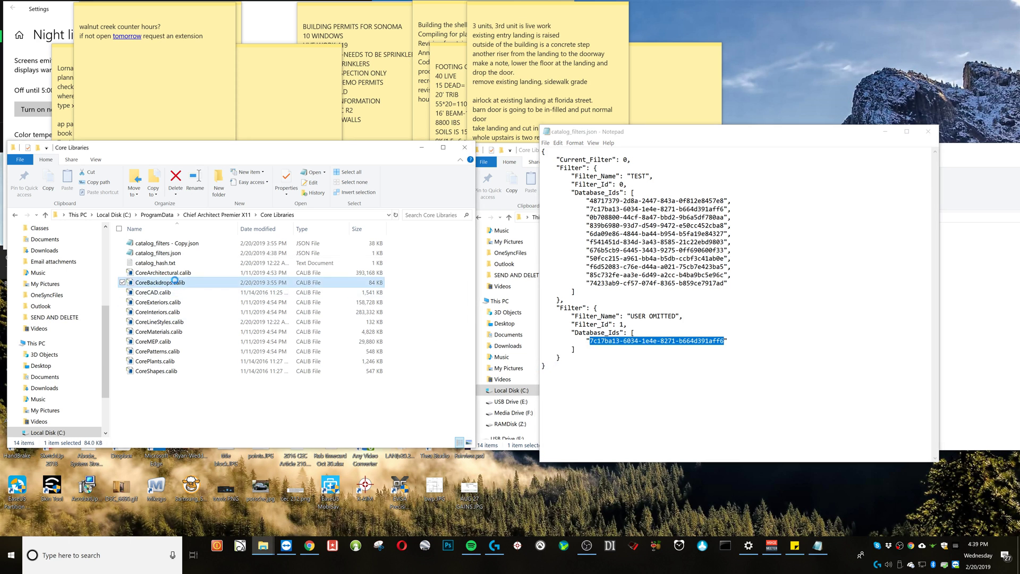
pyautogui.rightClick(178, 282)
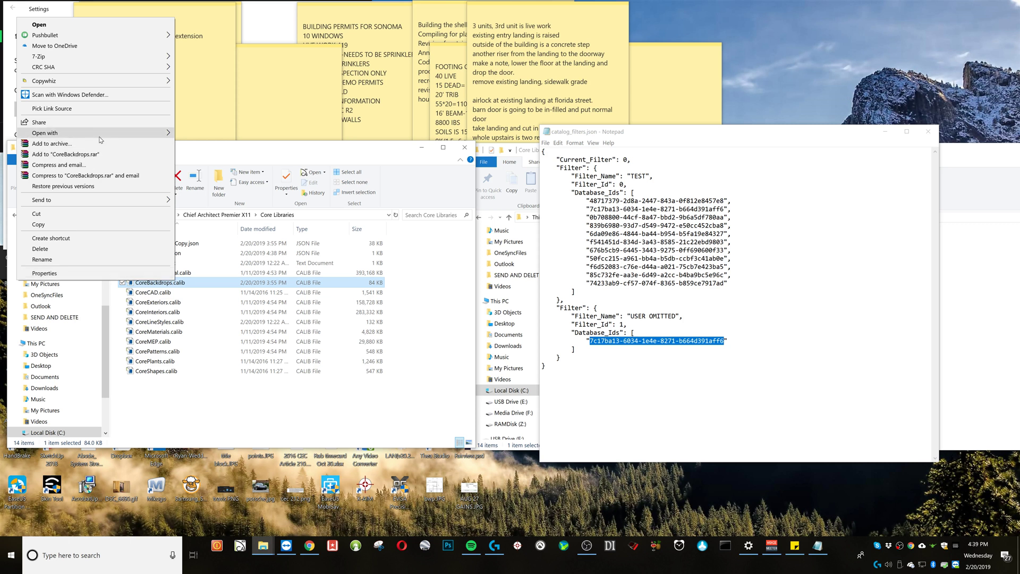
pyautogui.moveTo(101, 133)
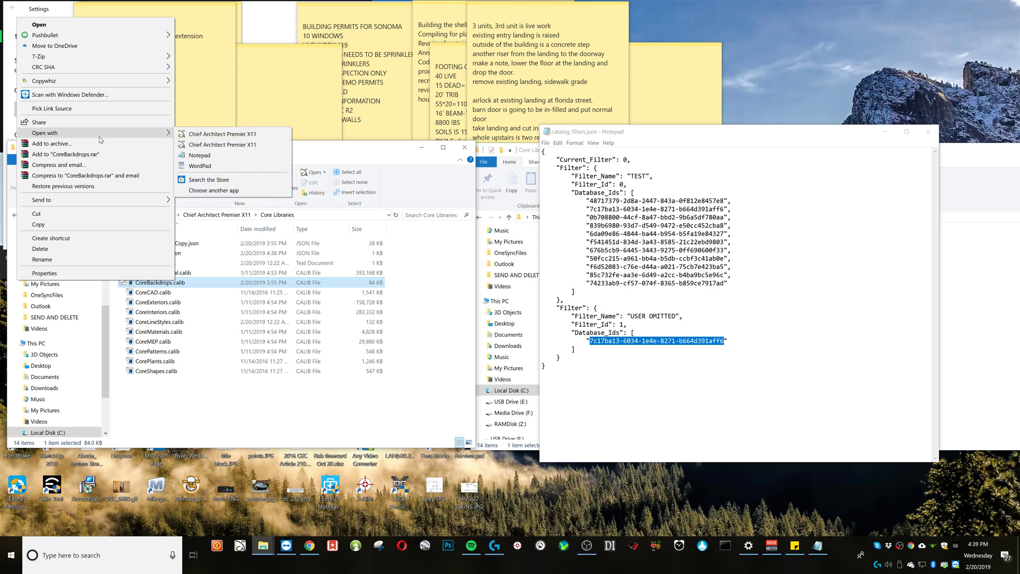
pyautogui.click(200, 157)
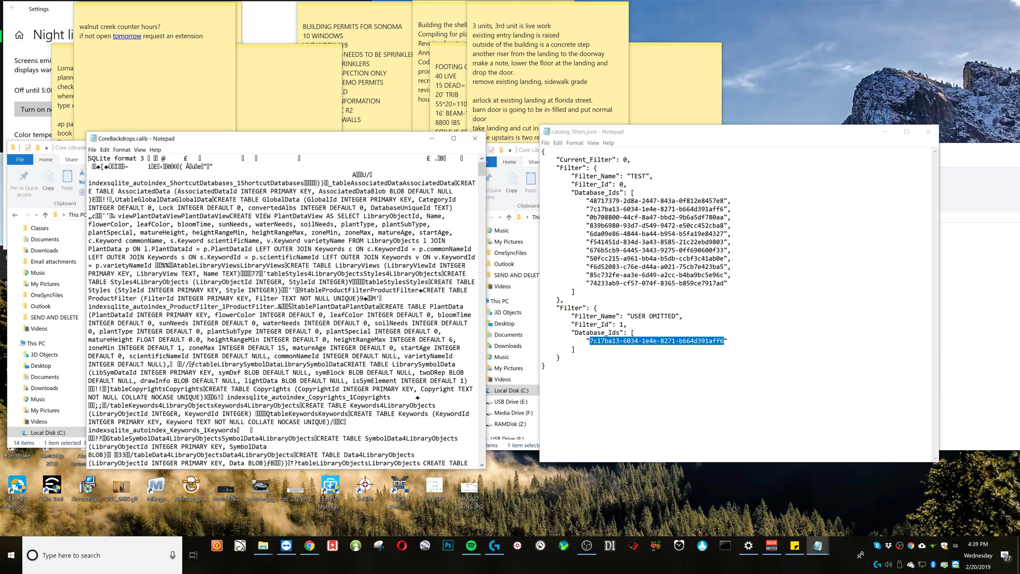
# - Search CoreBackdrops.calib for the copied database ID, examine where it occurs, and close the file
pyautogui.hotkey('ctrl', 'f')
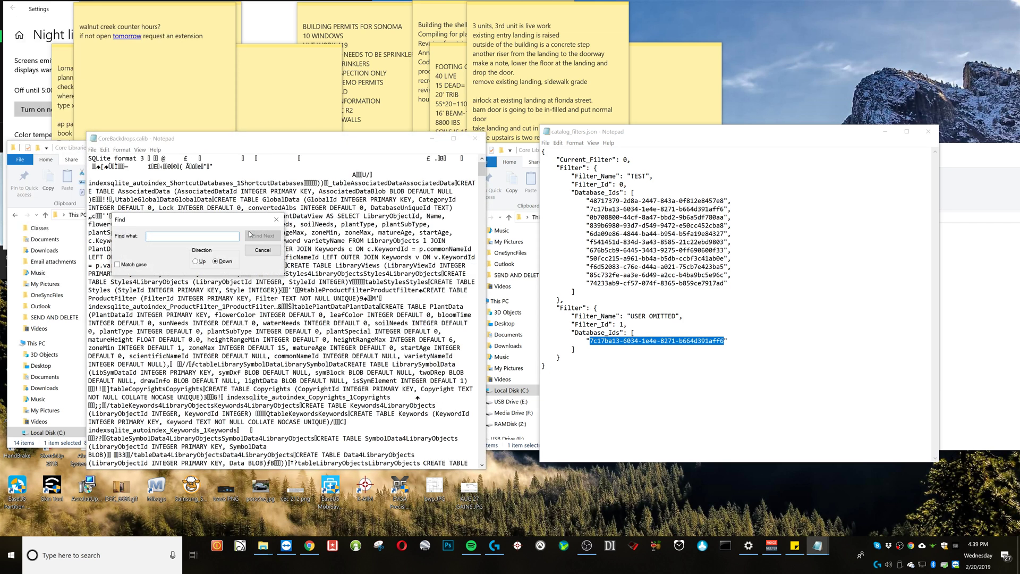
pyautogui.hotkey('ctrl', 'v')
pyautogui.click(273, 235)
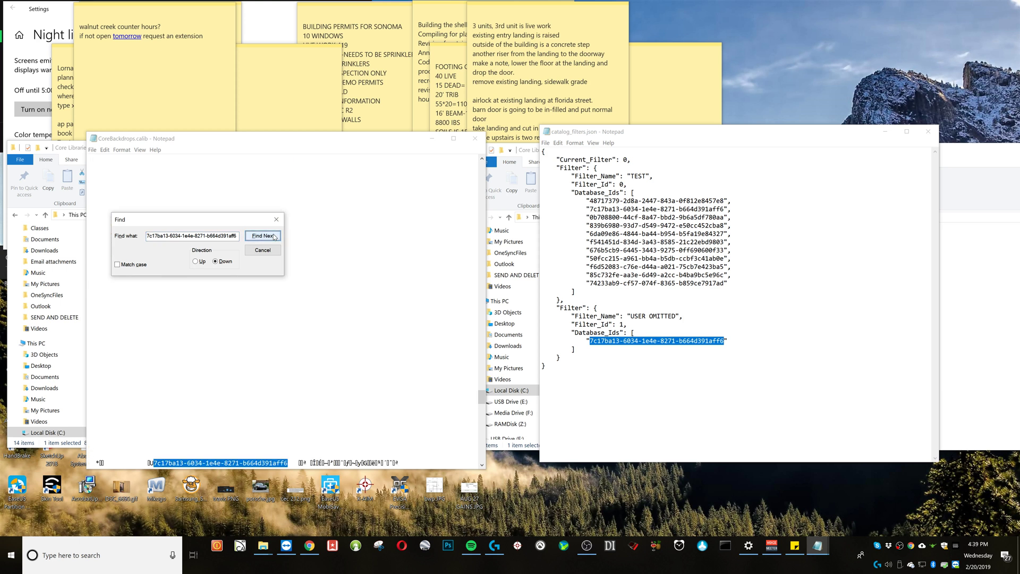
pyautogui.scroll(-3, 287, 382)
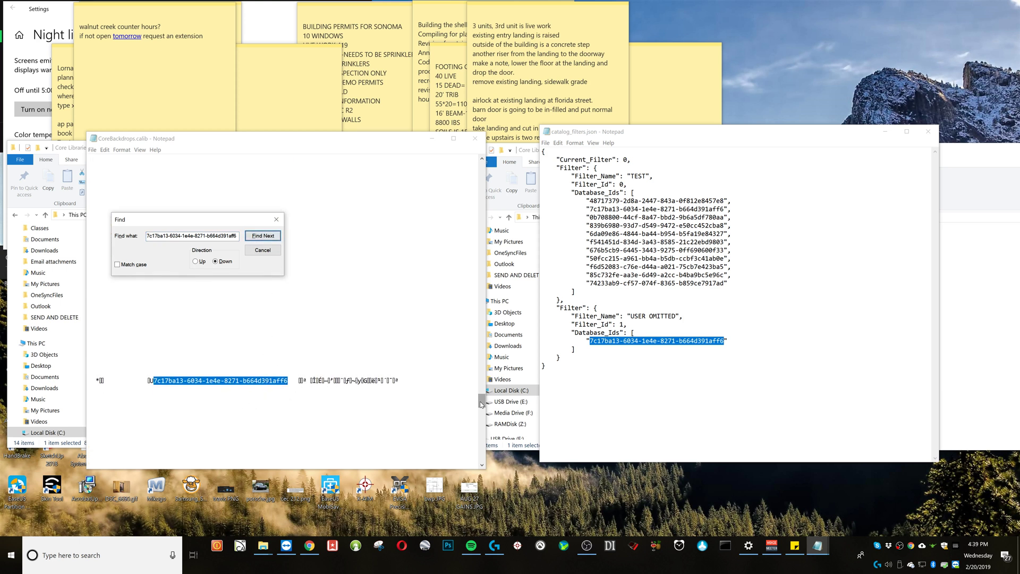
pyautogui.moveTo(481, 401)
pyautogui.mouseDown()
pyautogui.moveTo(480, 446)
pyautogui.moveTo(478, 403)
pyautogui.mouseUp()
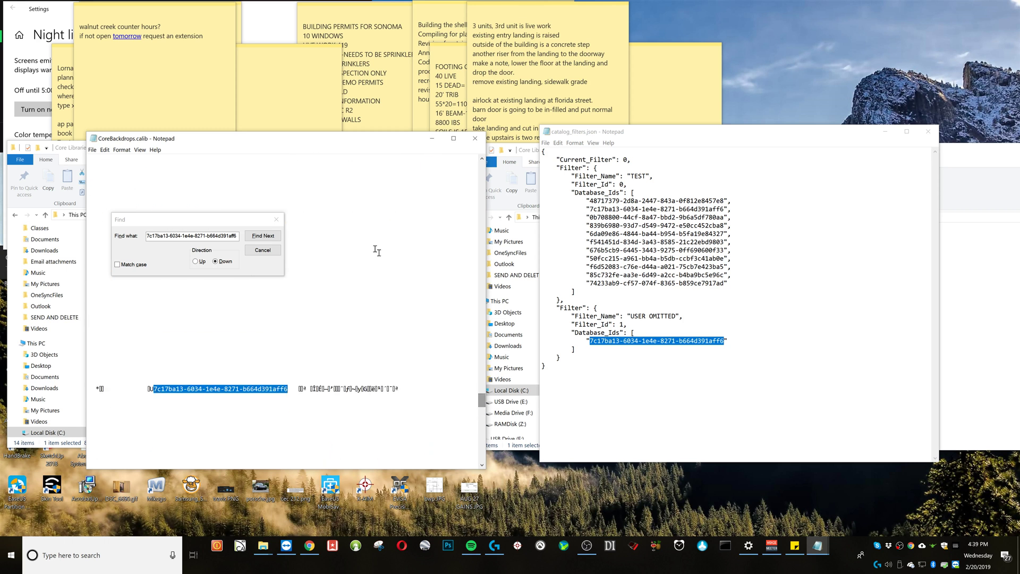
pyautogui.click(262, 250)
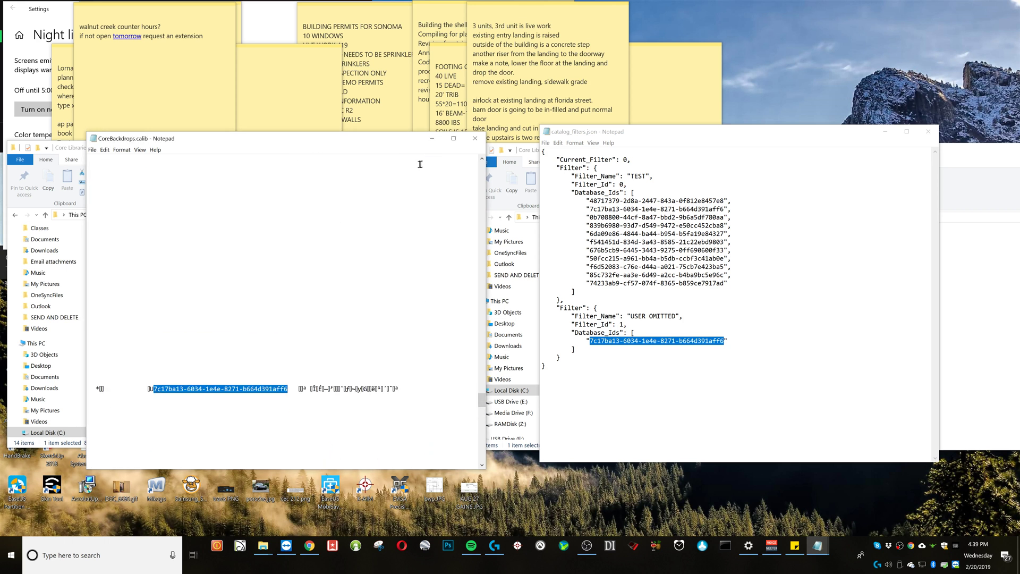
pyautogui.click(474, 140)
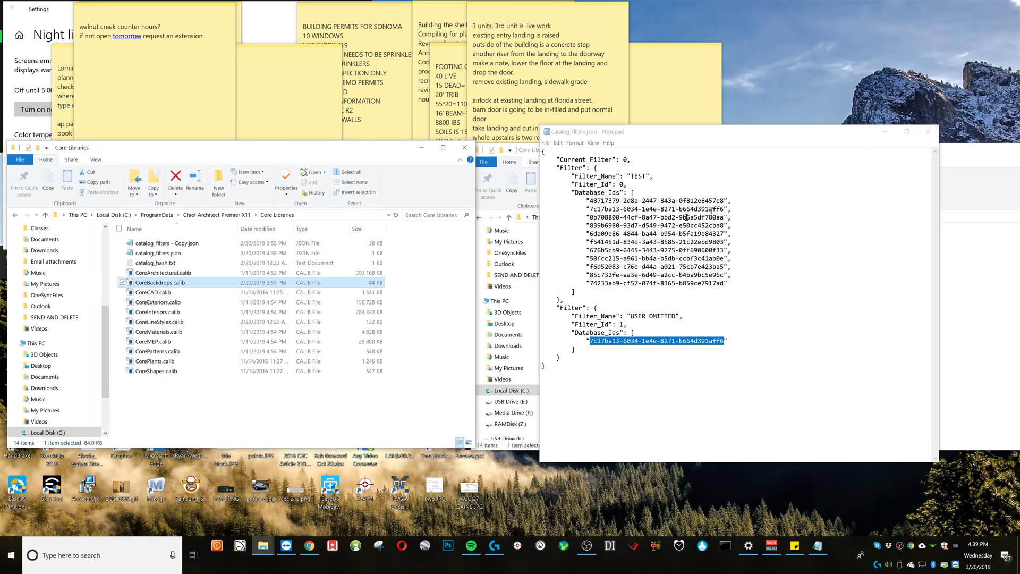
# - Open User_Library.calib from the DropBox folder RABS LAPTOP USER LIBRARY on RAMDisk (Z:) in Notepad
pyautogui.click(223, 410)
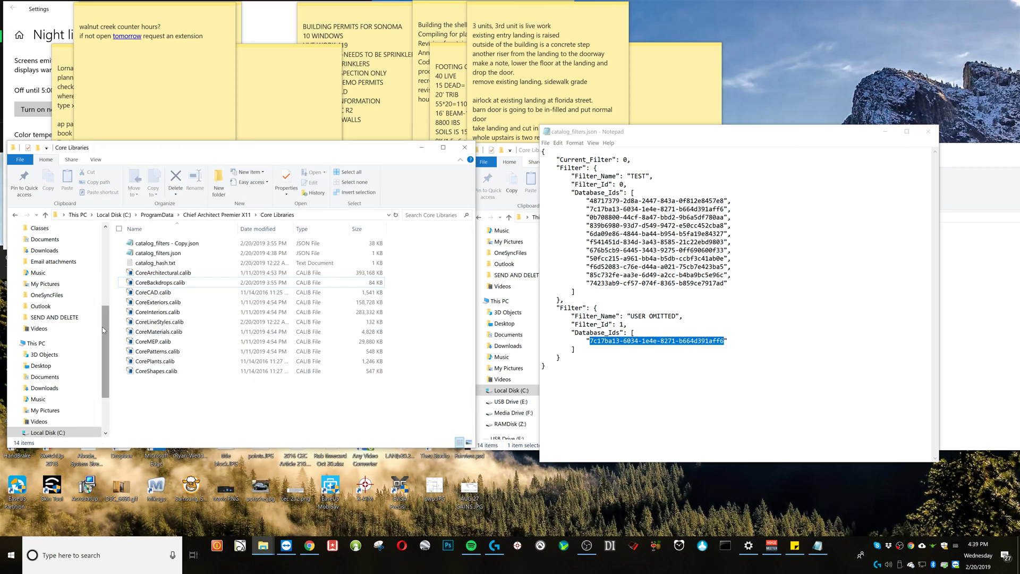
pyautogui.scroll(-3, 104, 332)
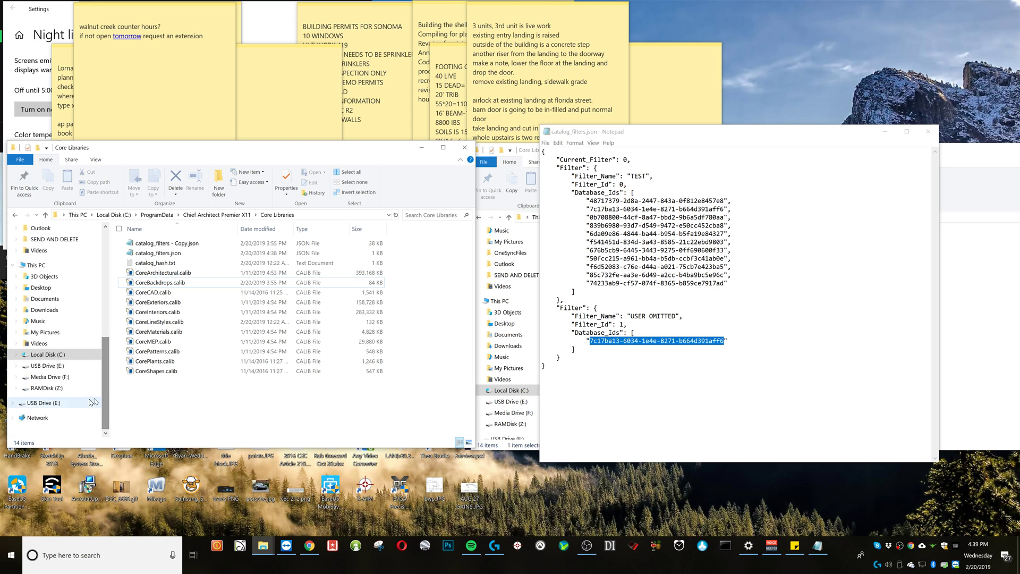
pyautogui.click(45, 389)
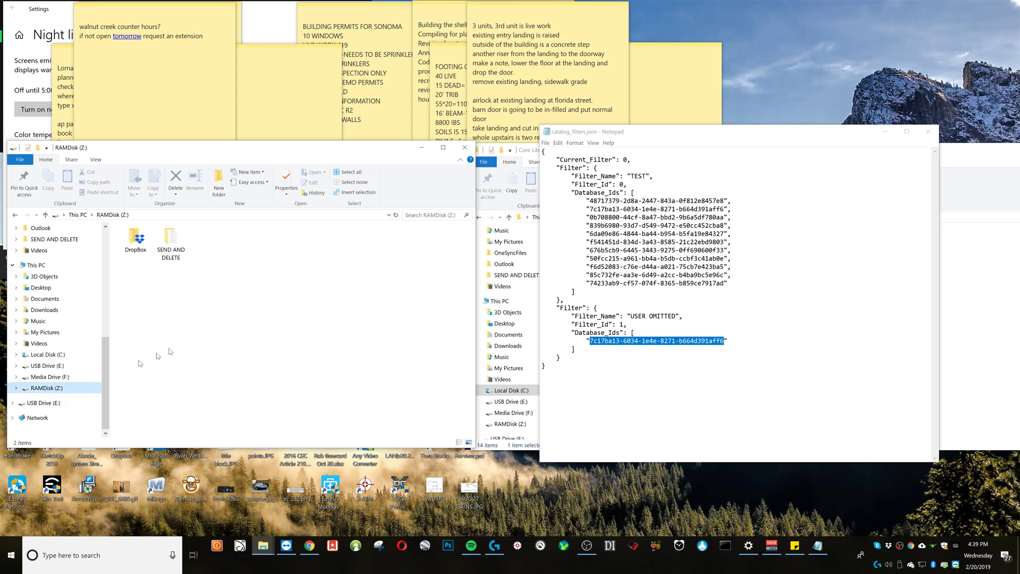
pyautogui.doubleClick(140, 244)
pyautogui.doubleClick(334, 270)
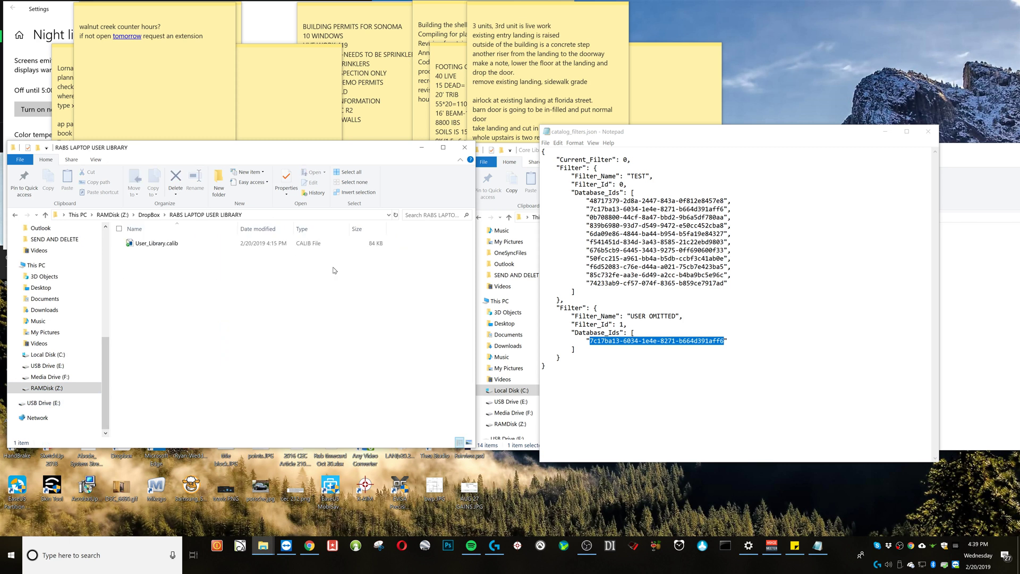
pyautogui.click(153, 243)
pyautogui.rightClick(153, 244)
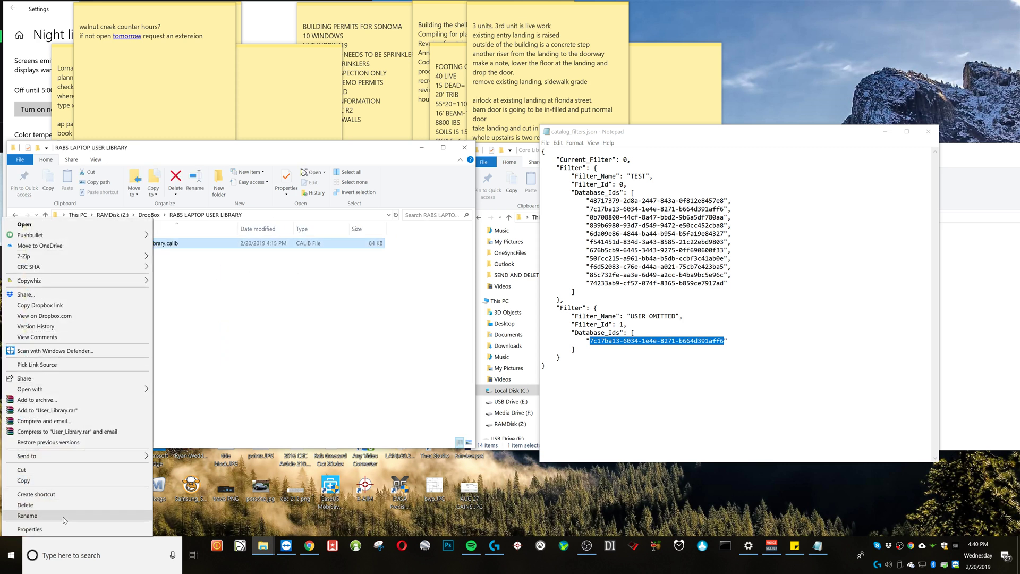
pyautogui.moveTo(127, 389)
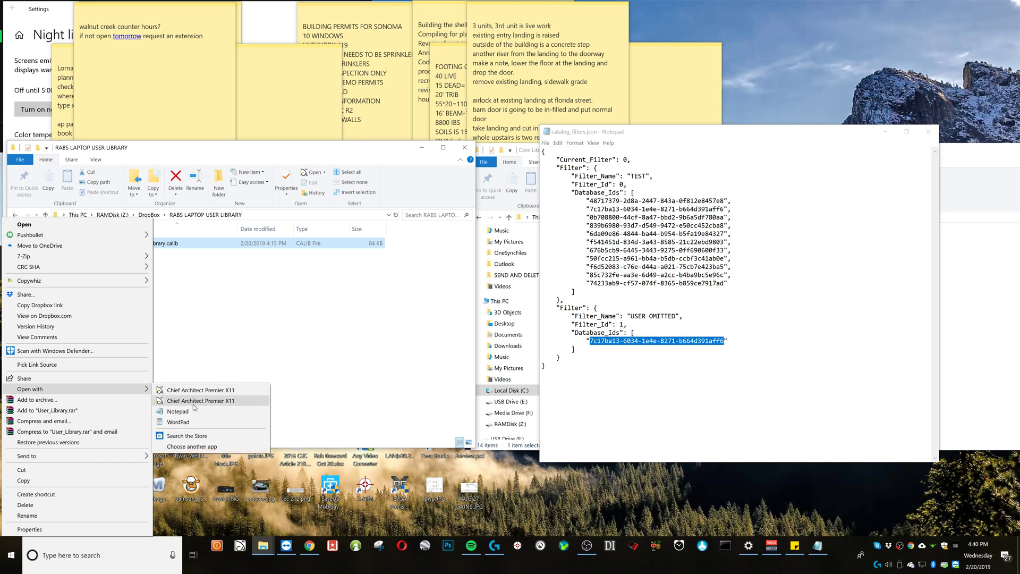
pyautogui.click(177, 411)
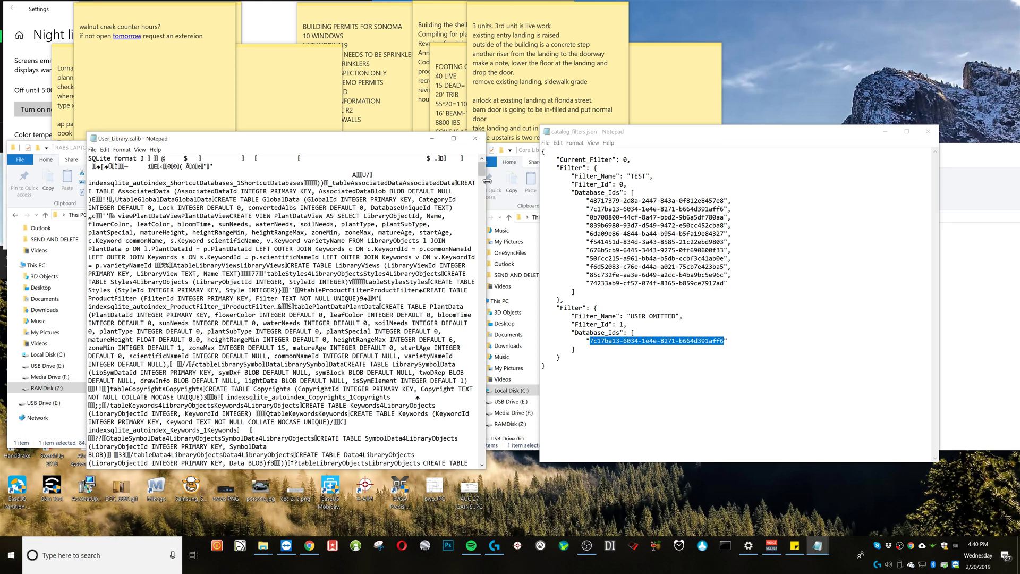
# - Locate the full database ID near the end of User_Library.calib and copy it
pyautogui.moveTo(485, 170); pyautogui.dragTo(469, 407)
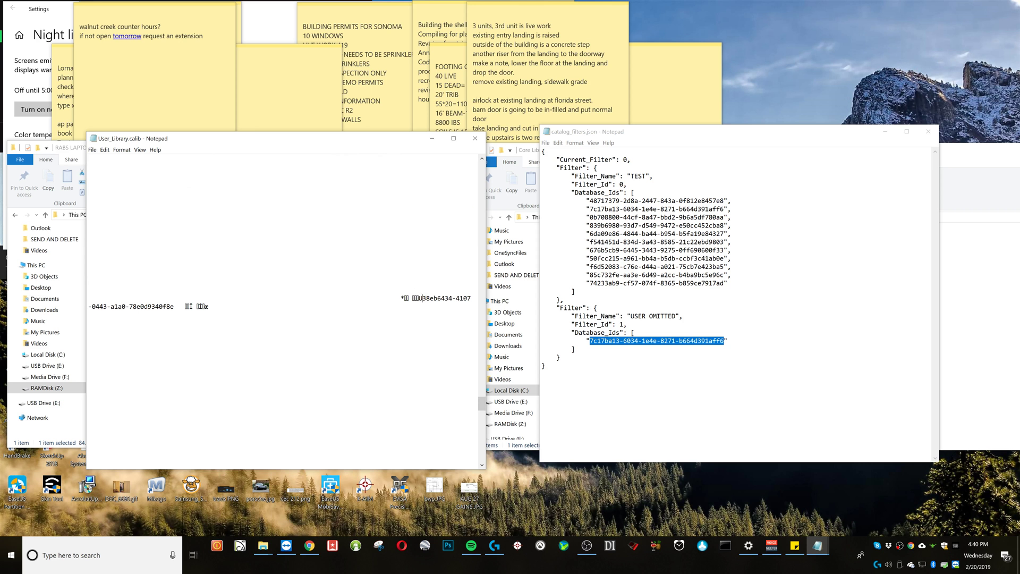
pyautogui.moveTo(422, 298); pyautogui.dragTo(175, 306)
pyautogui.hotkey('ctrl', 'c')
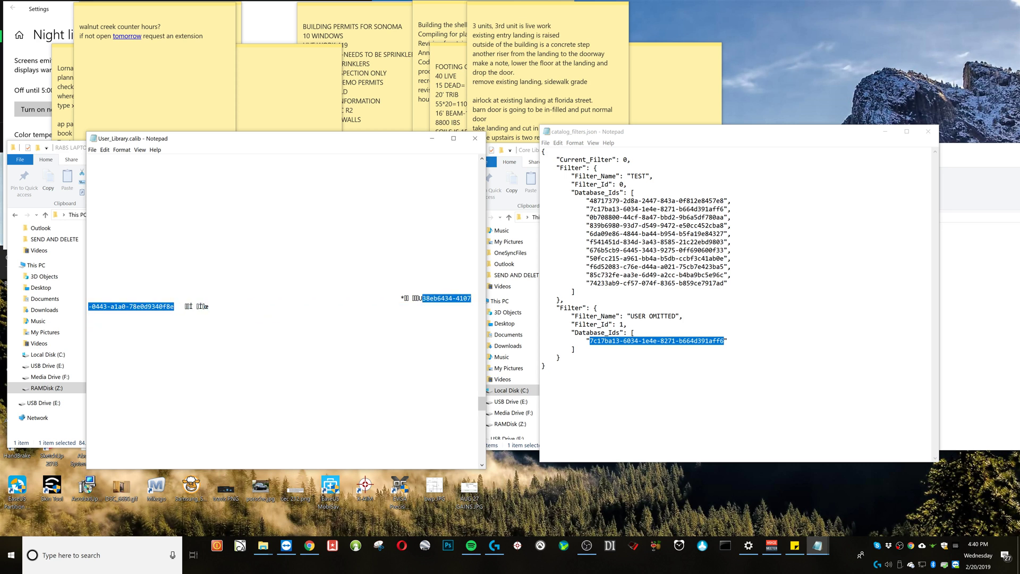
pyautogui.click(663, 393)
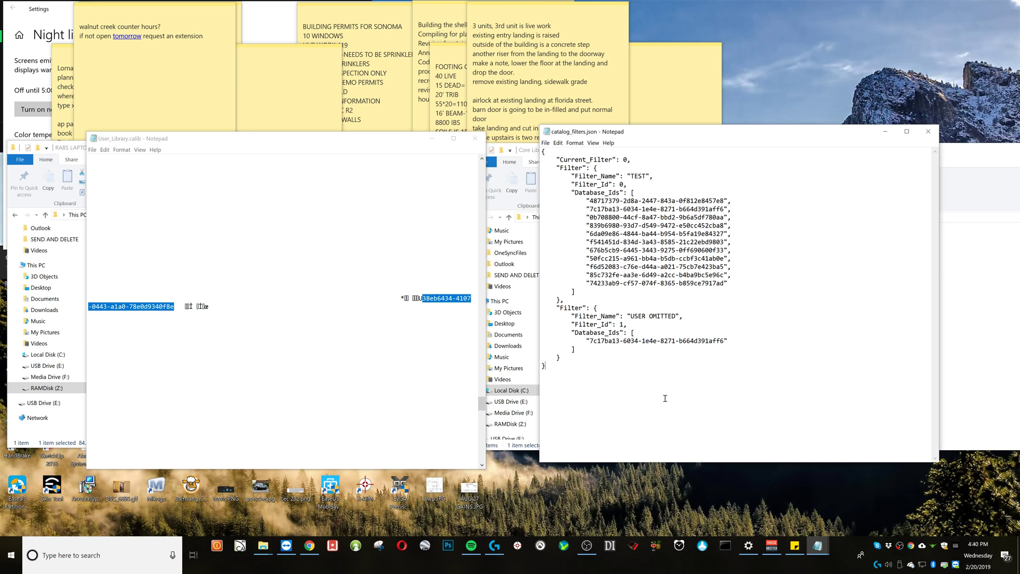
pyautogui.click(724, 344)
pyautogui.press('Return')
pyautogui.press('Left')
pyautogui.write('"')
pyautogui.hotkey('ctrl', 'v')
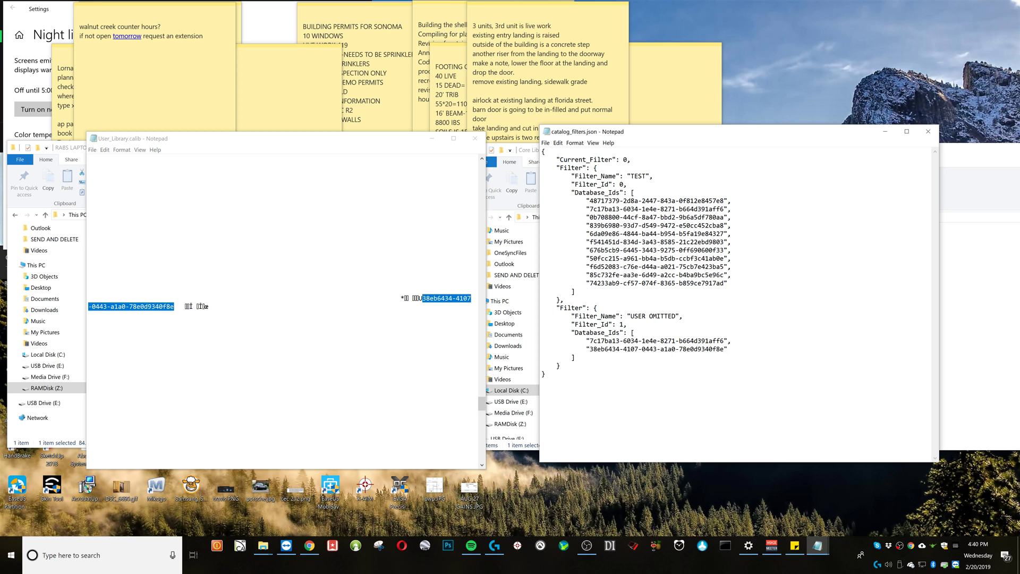
# - Save catalog_filters.json, then close it and User_Library.calib
pyautogui.click(545, 143)
pyautogui.click(552, 169)
pyautogui.click(927, 131)
pyautogui.click(481, 141)
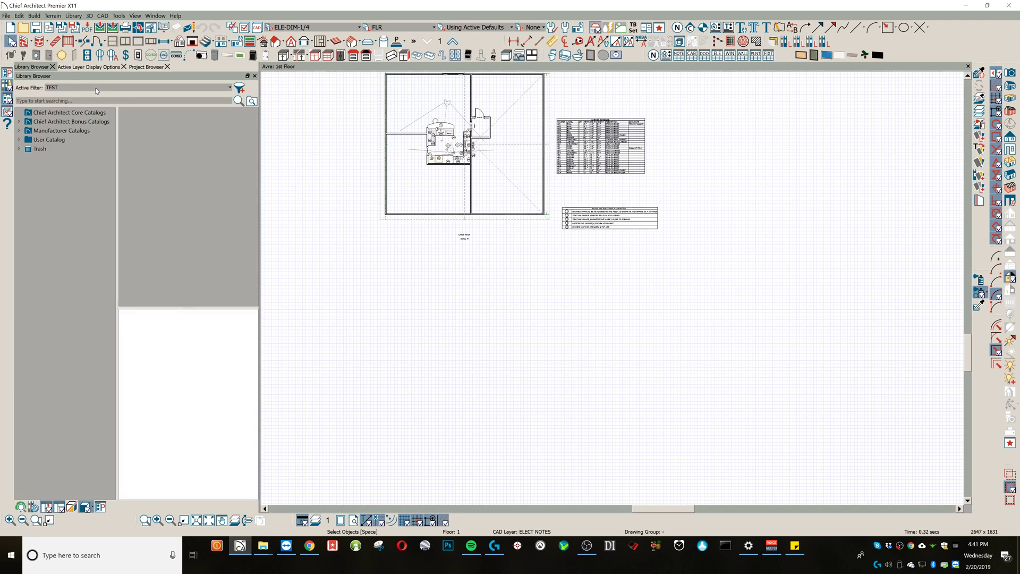
# - In Chief Architect's Library Browser, expand User Catalog and set the active filter to USER OMITTED
pyautogui.click(96, 88)
pyautogui.click(97, 90)
pyautogui.click(19, 139)
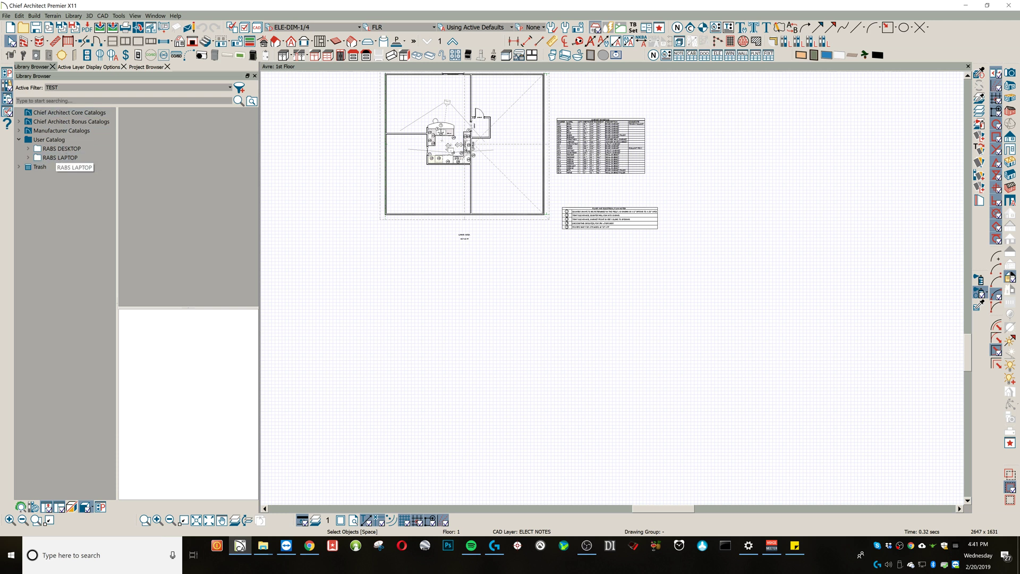
pyautogui.click(68, 88)
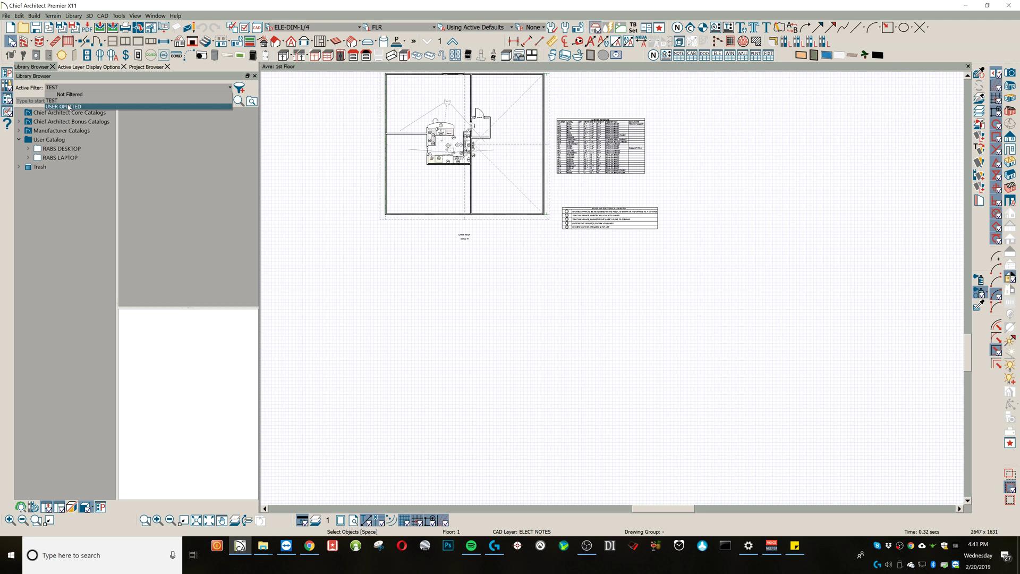
pyautogui.click(68, 106)
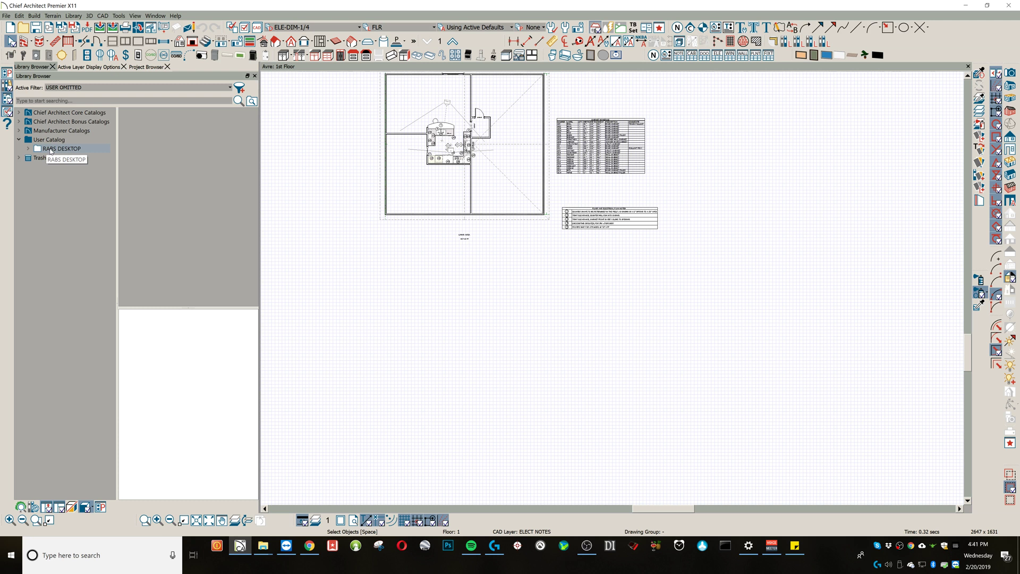
# - Examine which catalogs are listed under Manufacturer Catalogs and Chief Architect Core Catalogs, collapsing each folder again
pyautogui.click(19, 131)
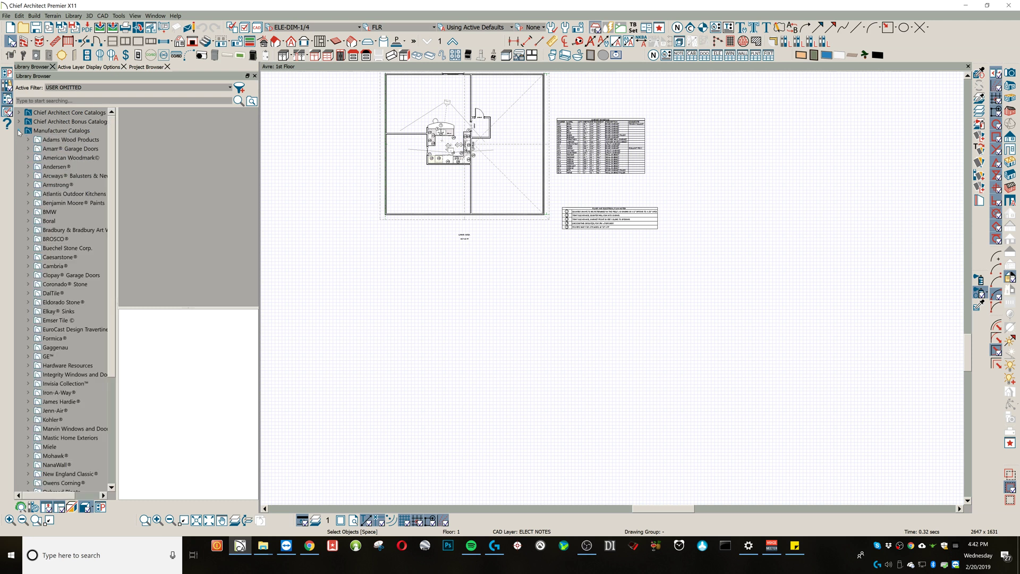
pyautogui.click(19, 131)
pyautogui.click(20, 113)
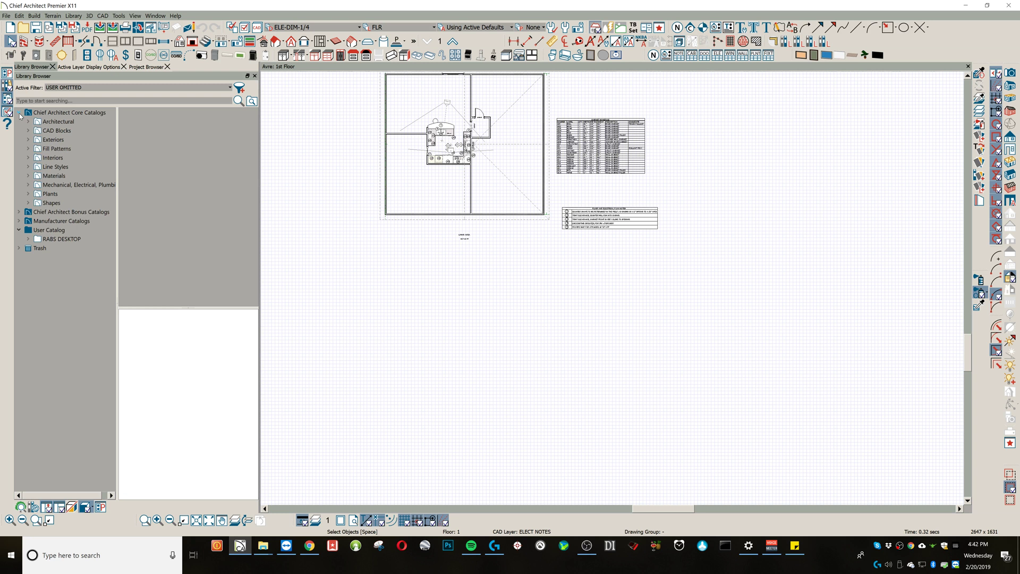
pyautogui.click(20, 113)
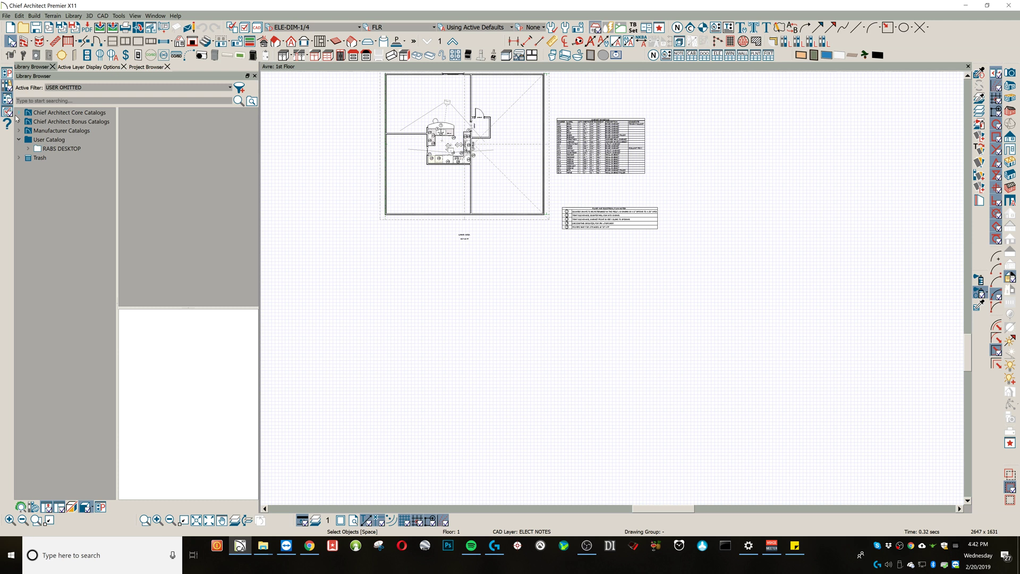
pyautogui.rightClick(899, 545)
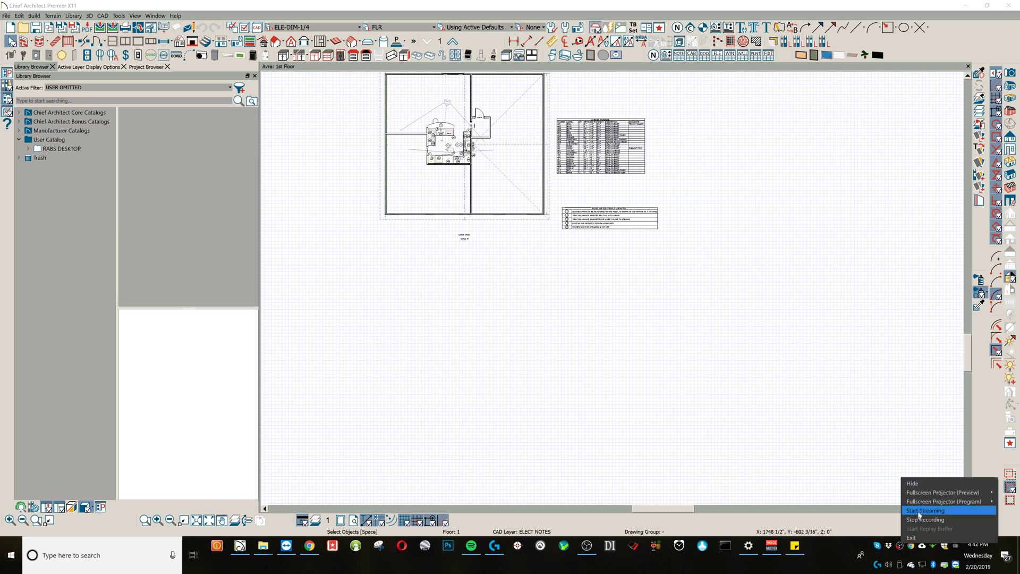